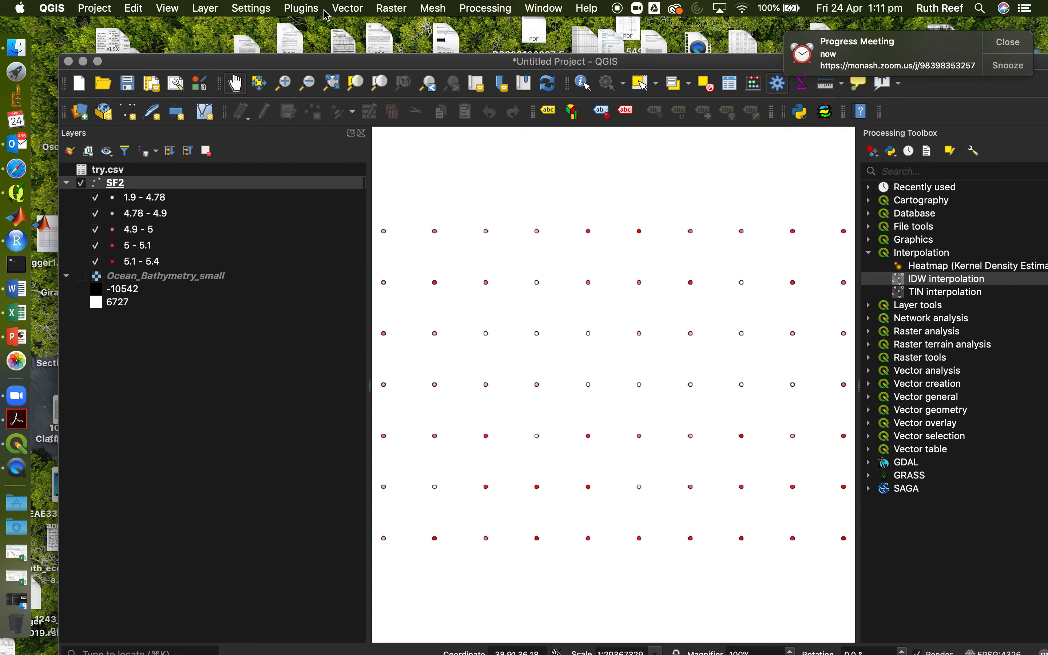
- Search the plugin manager for "process" to check whether the Processing plugin is enabled, and close the manager
left_click(312, 10)
left_click(319, 27)
left_click(381, 156)
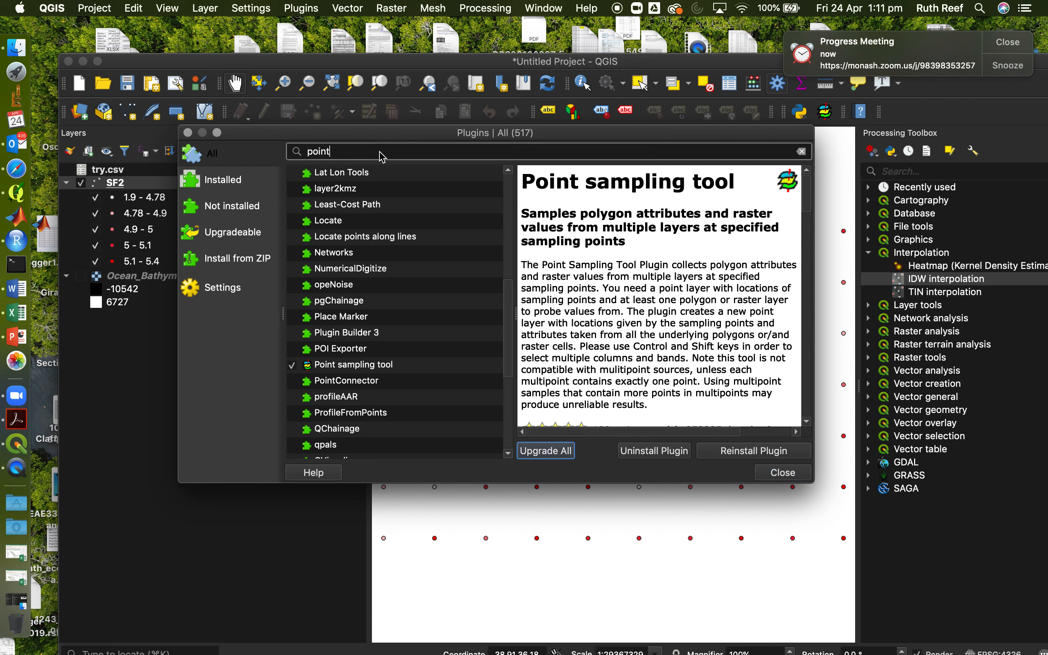
key("BackSpace")
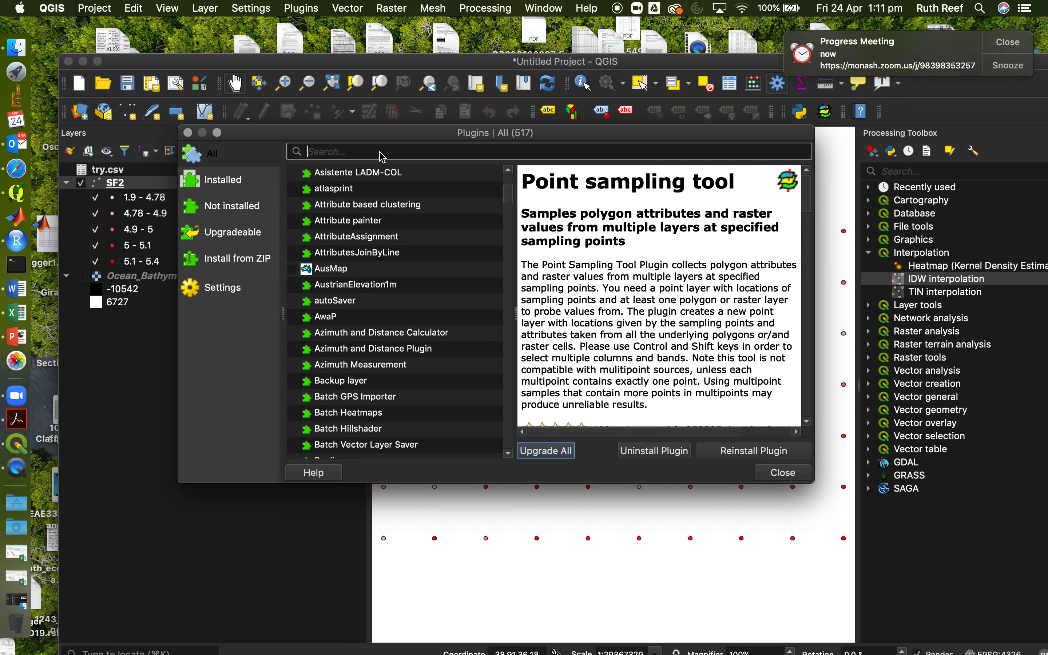
type("process")
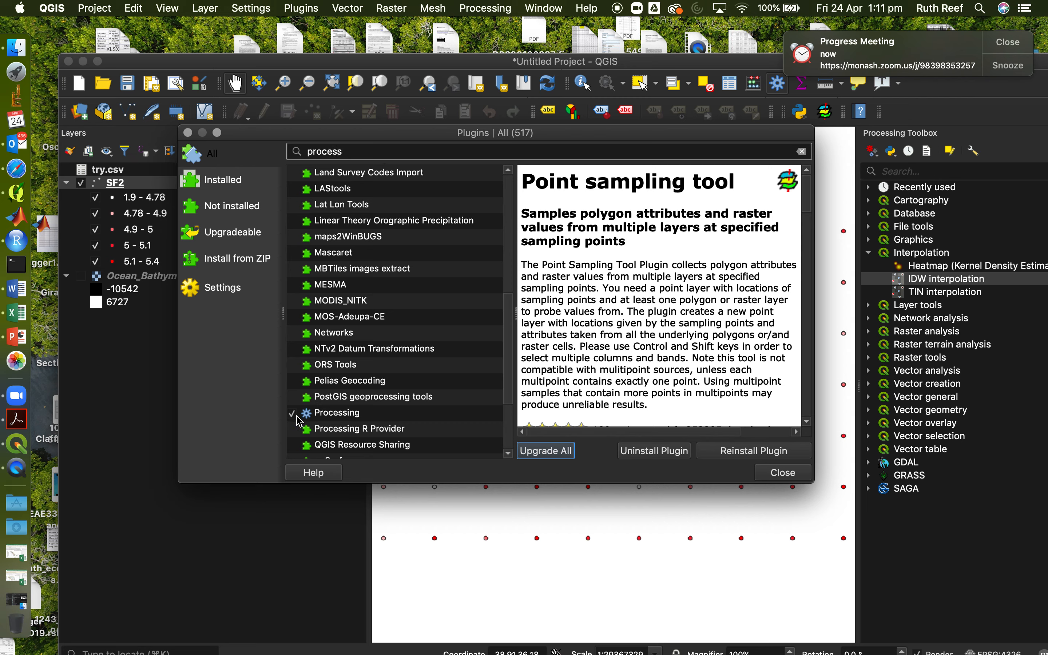
left_click(781, 474)
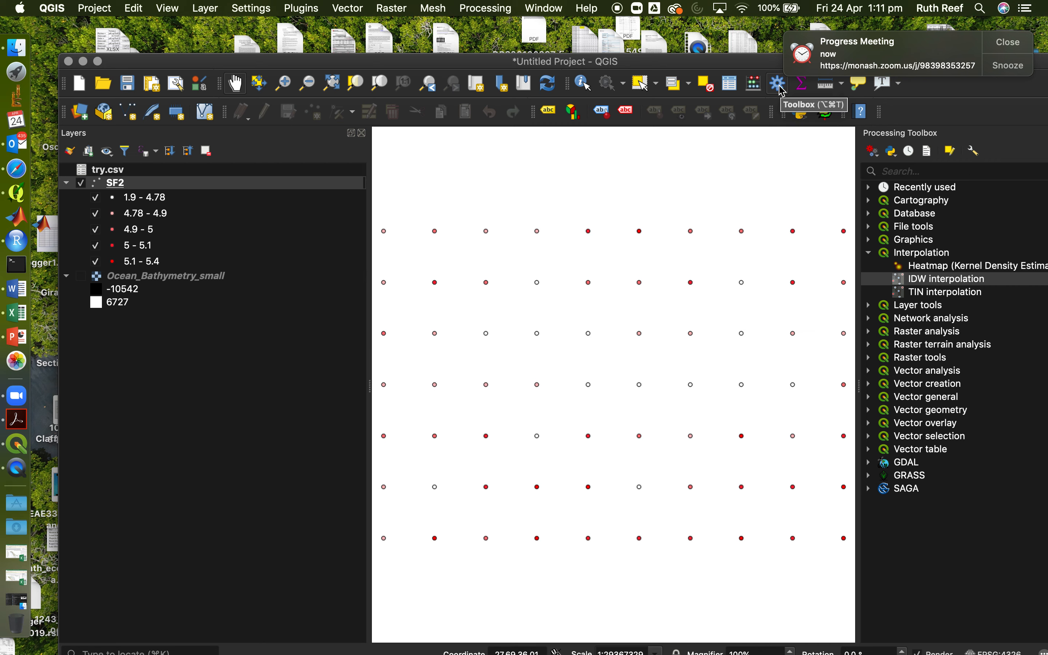
- Remove the try.csv layer from the project
right_click(109, 173)
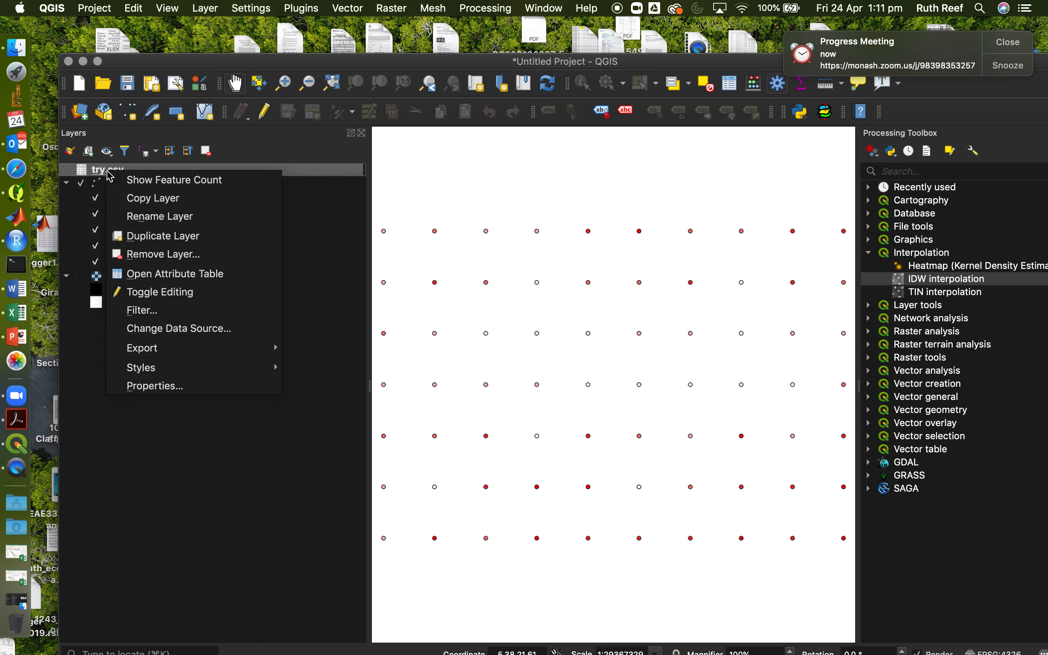
key("Escape")
left_click(206, 152)
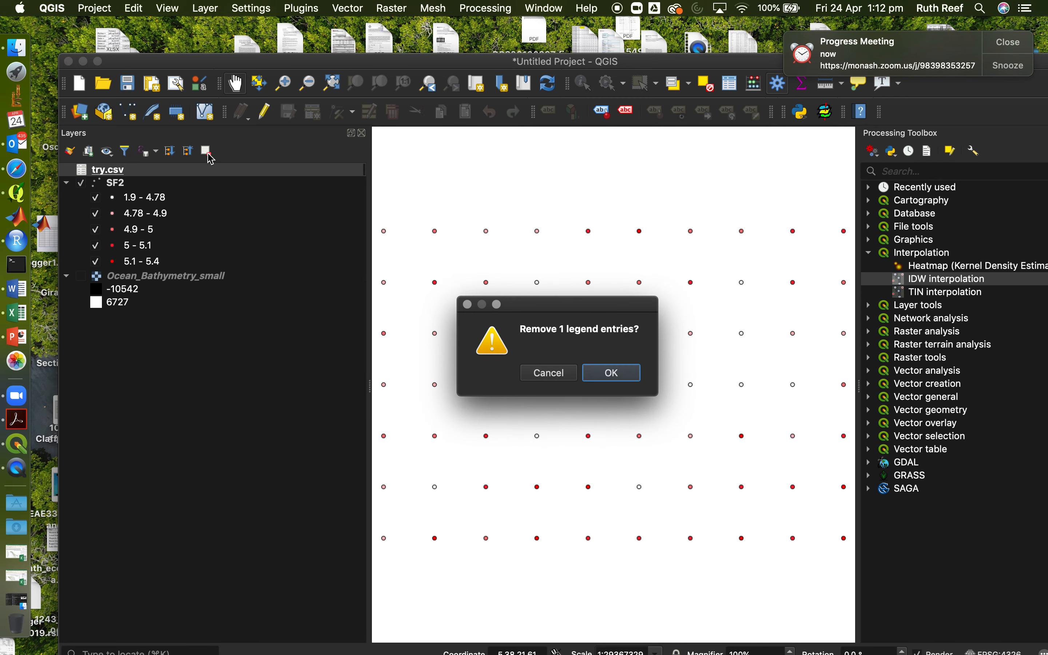
left_click(611, 373)
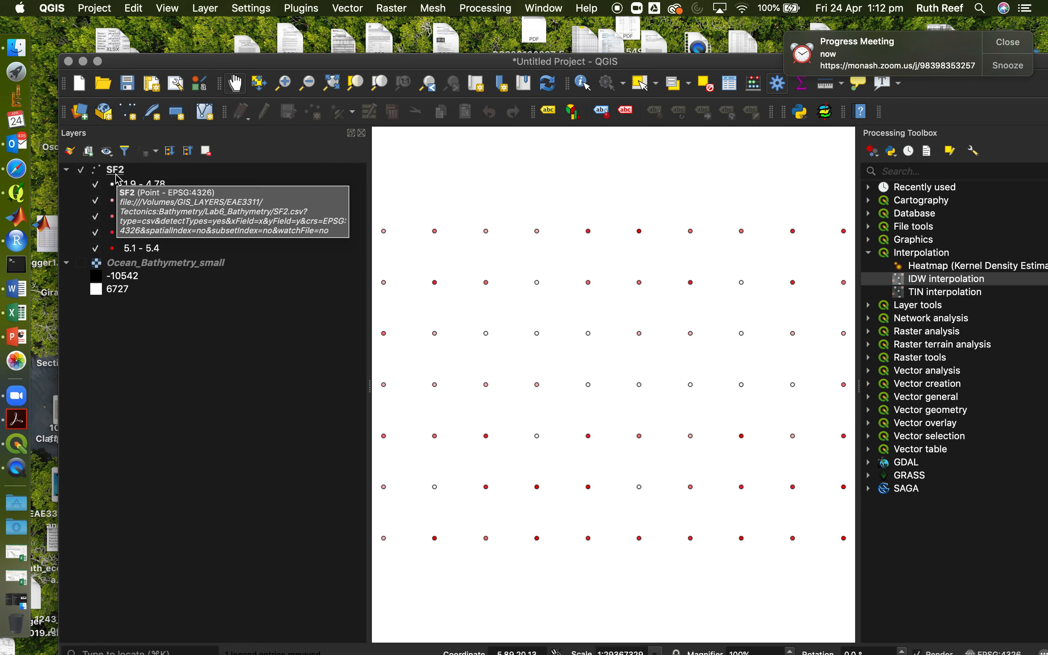
- Choose SF2.csv from the Lab6_Bathymetry folder as a delimited text source, and close the data source dialog without adding it
left_click(80, 112)
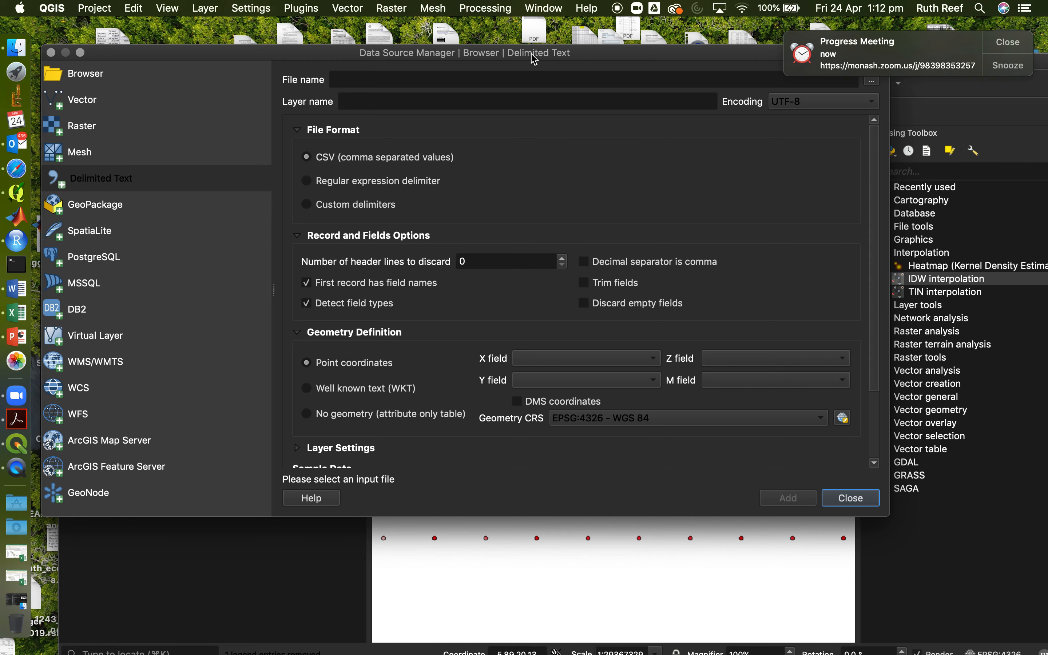
left_click_drag(535, 58, 592, 118)
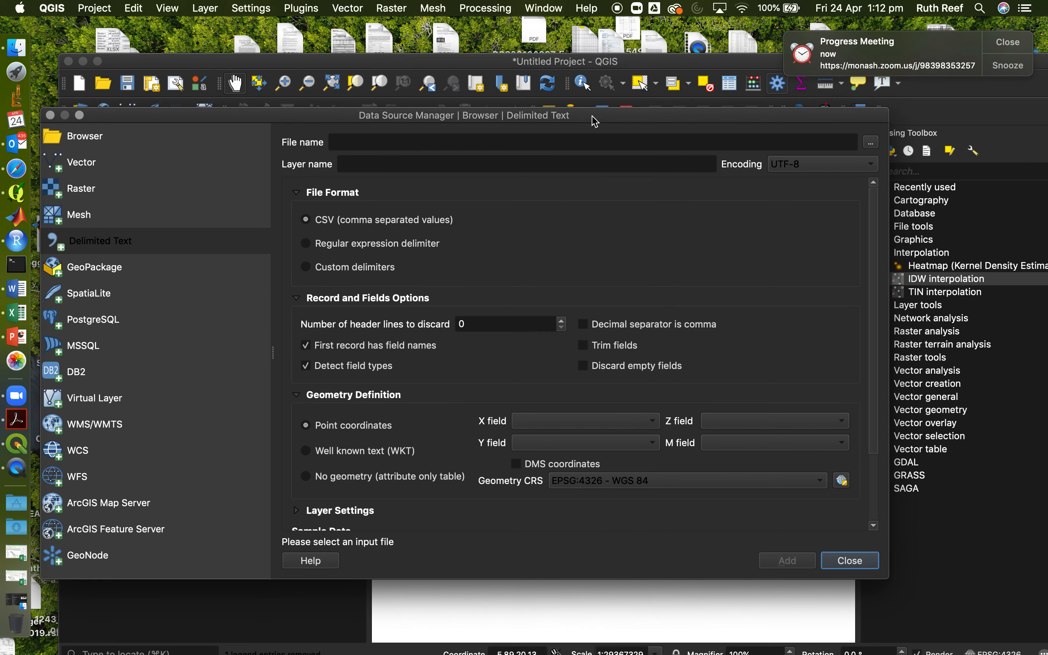
left_click(871, 143)
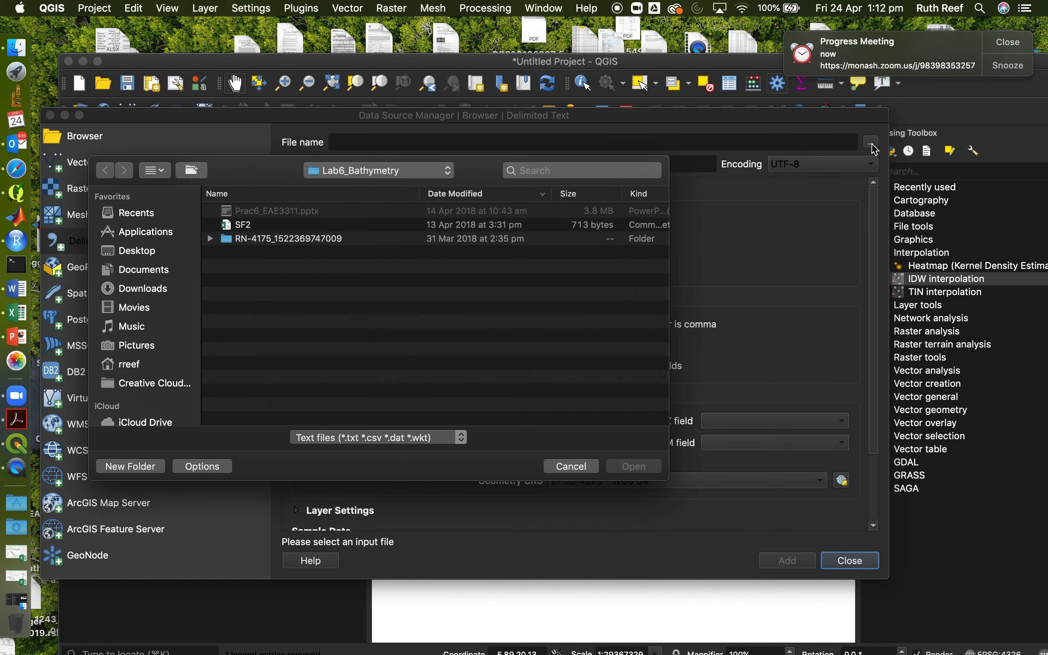
left_click(292, 228)
left_click(636, 467)
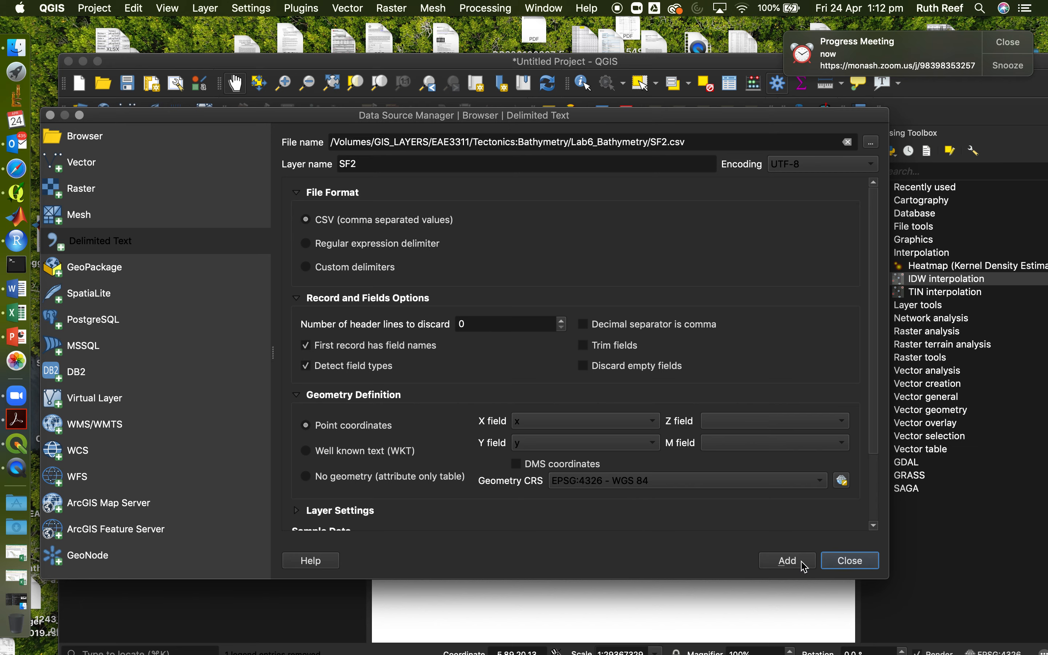
left_click(839, 564)
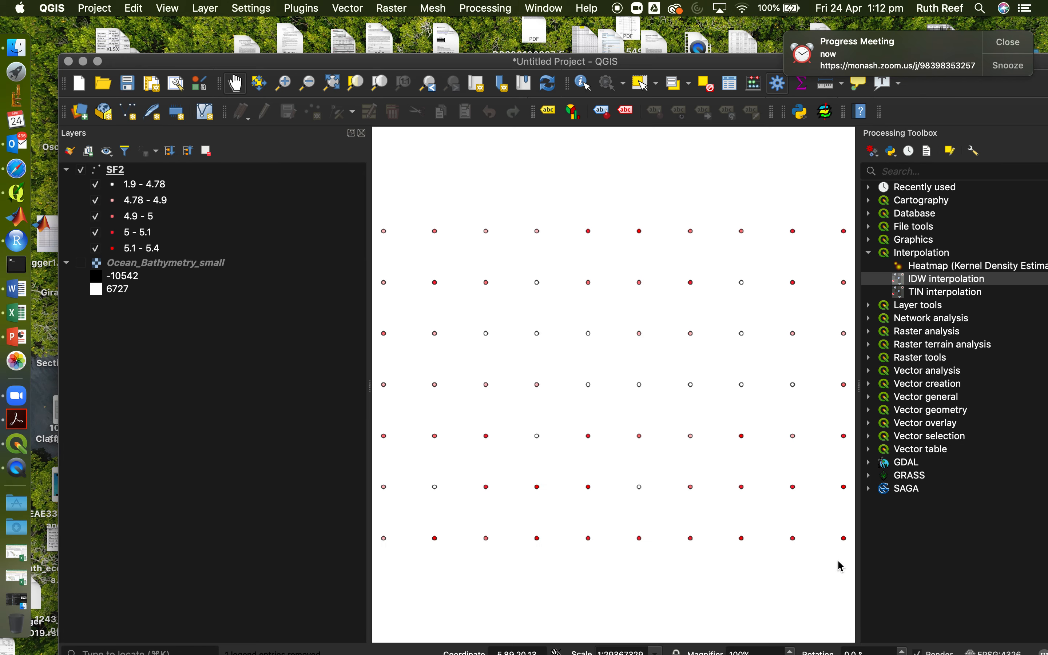
- Change the SF2 layer's symbology to Single symbol
left_click(123, 176)
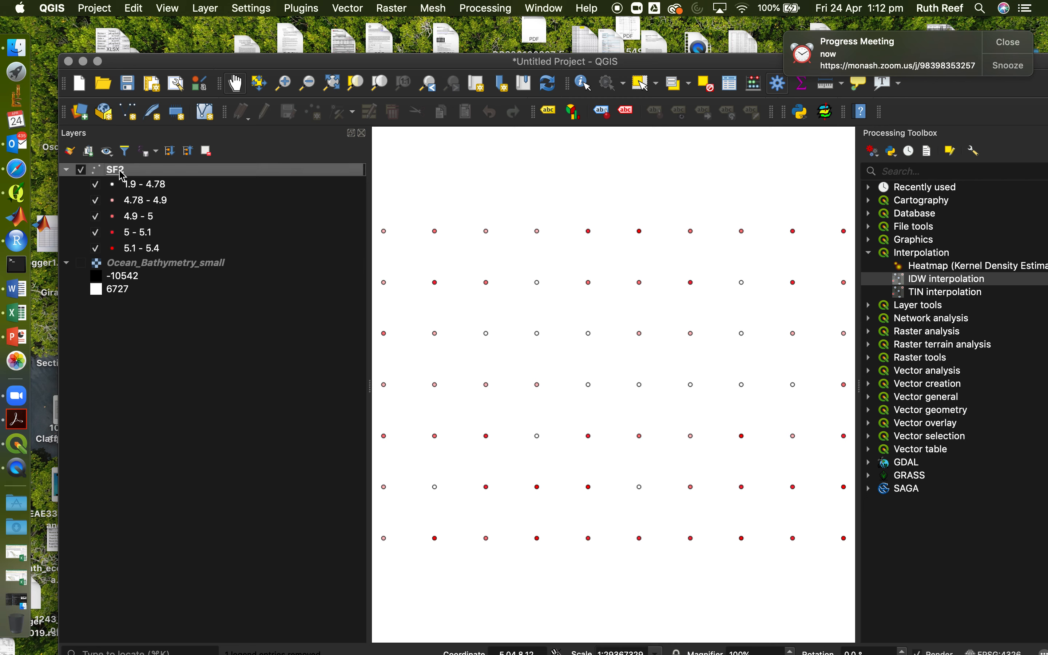
double_click(122, 175)
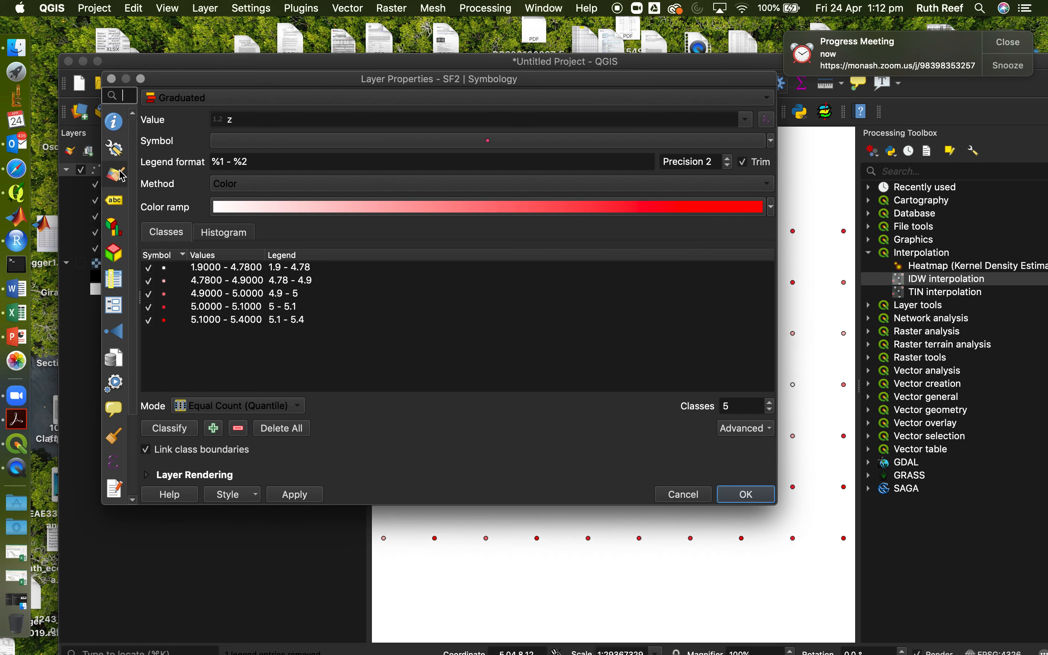
left_click(230, 104)
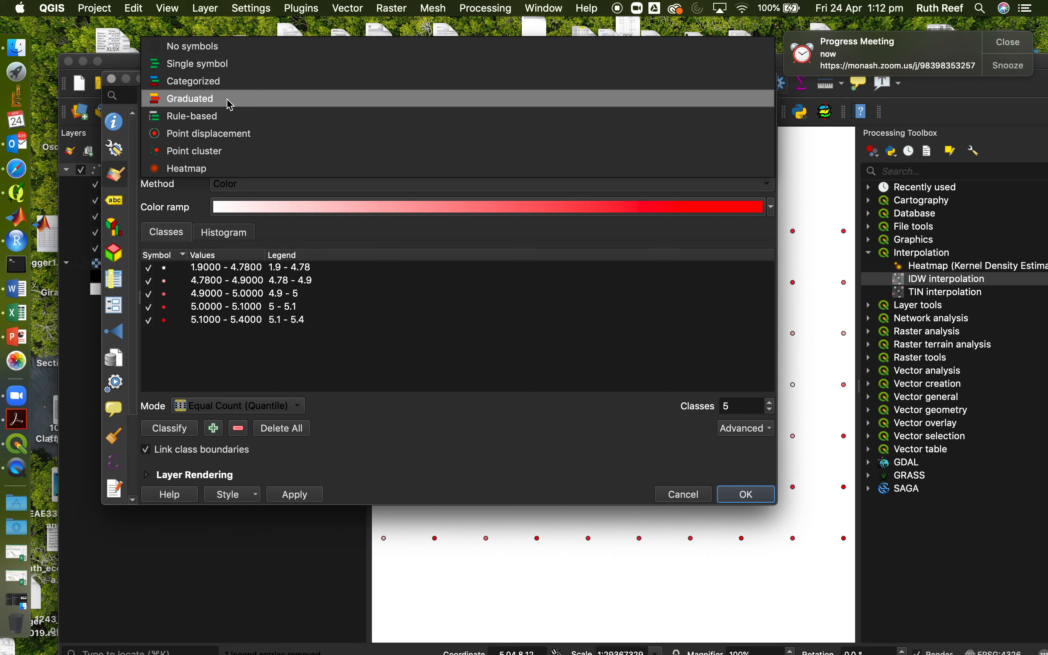
left_click(234, 65)
left_click(739, 494)
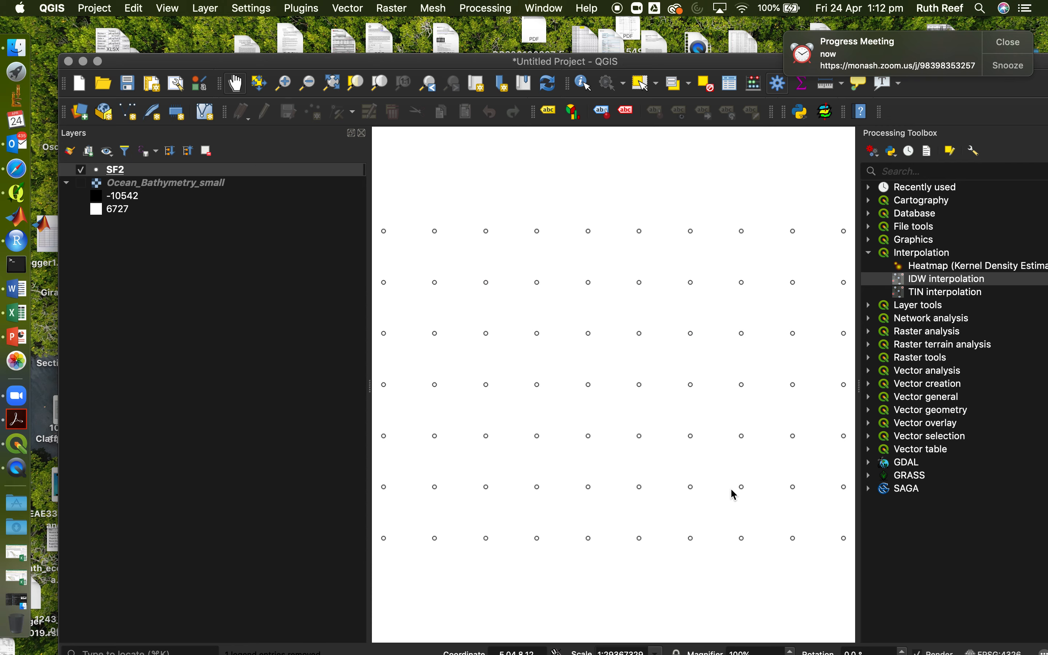
- Switch the SF2 layer's symbology to Graduated, based on the y field
left_click(114, 172)
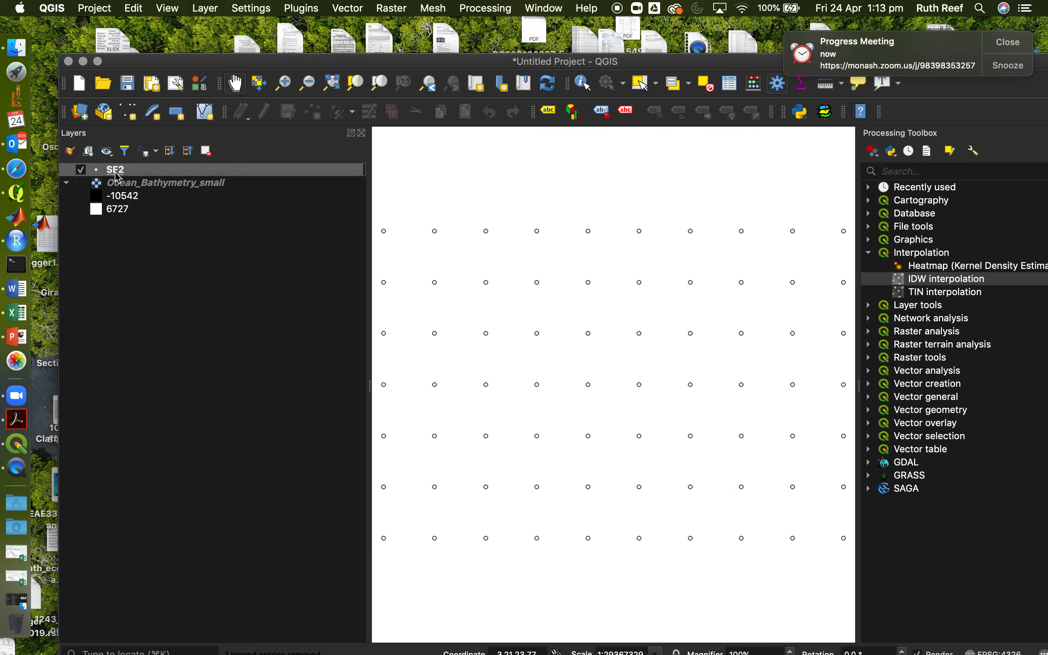
double_click(116, 175)
left_click(369, 101)
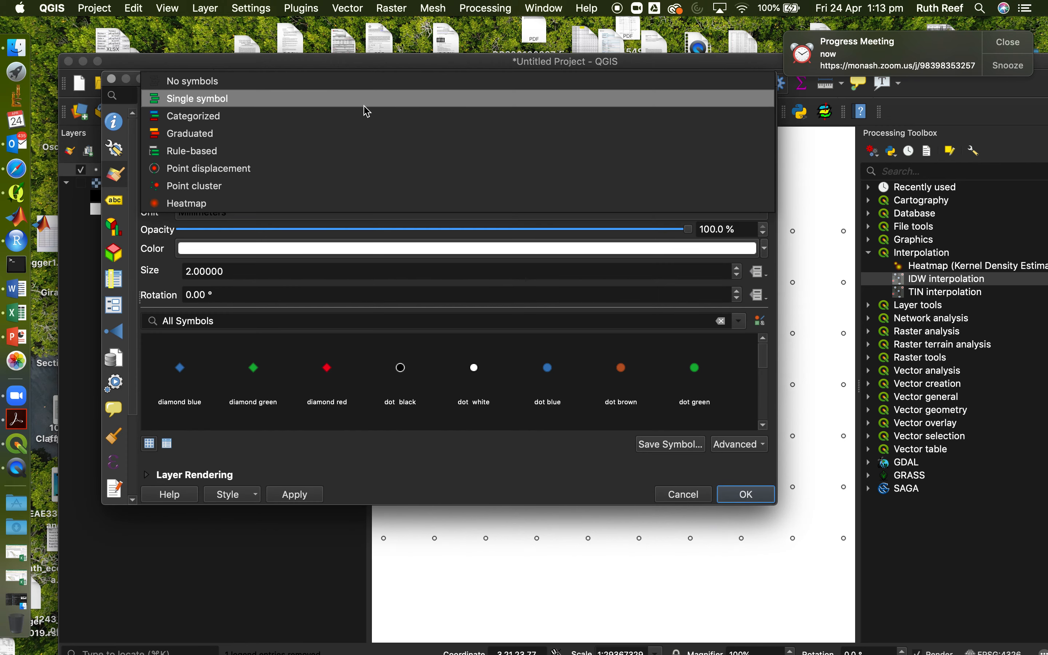
left_click(364, 133)
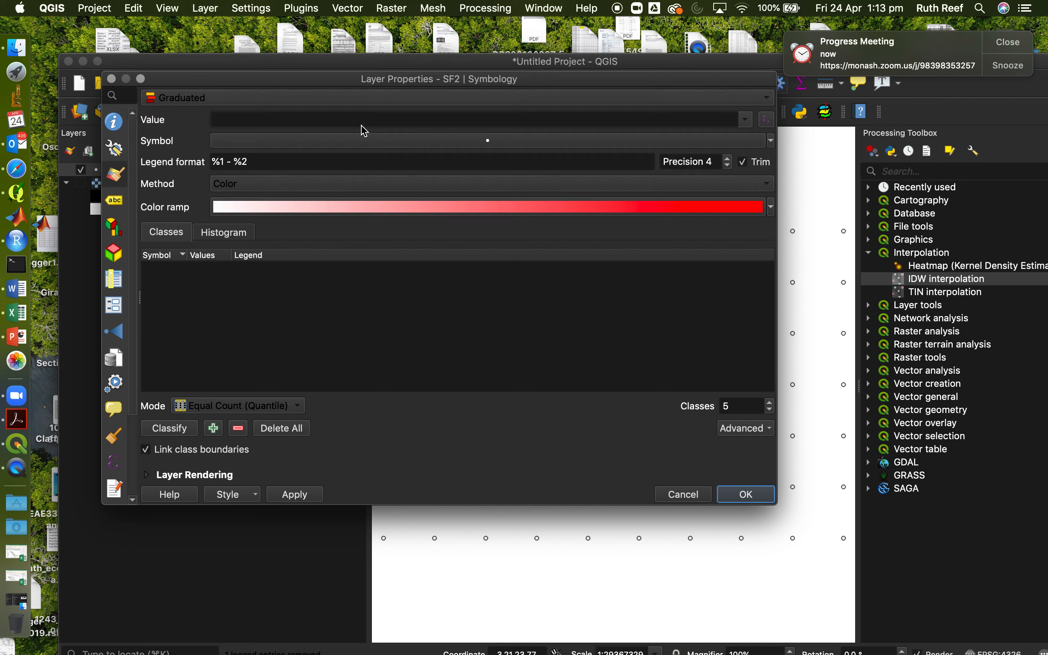
left_click(742, 123)
left_click(695, 170)
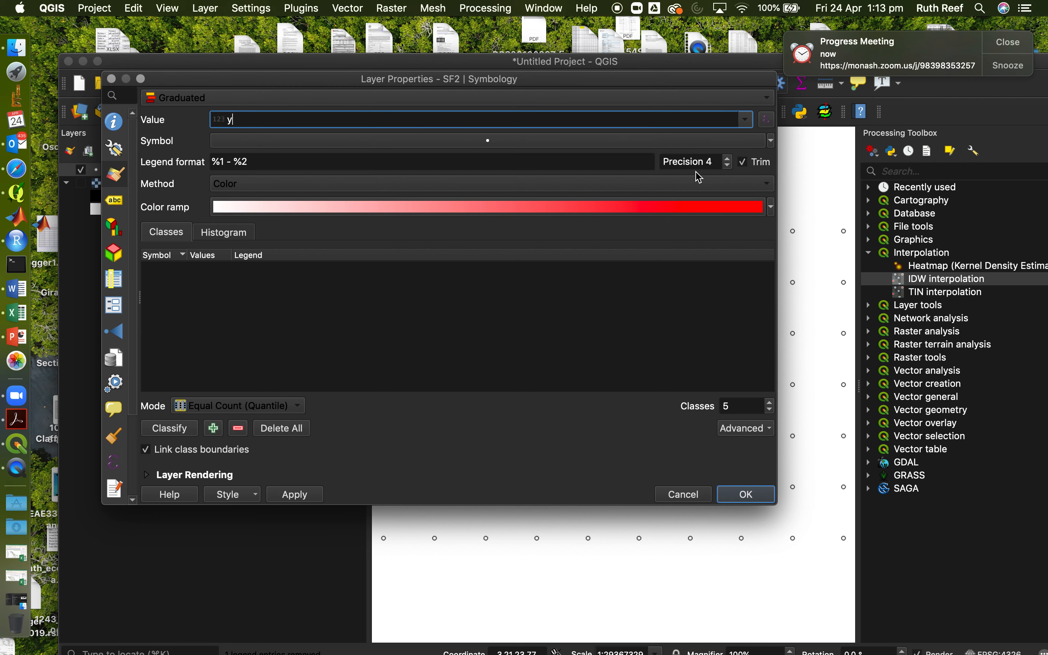
- Choose the Magma color ramp for SF2, classify the values and apply the symbology
left_click(773, 208)
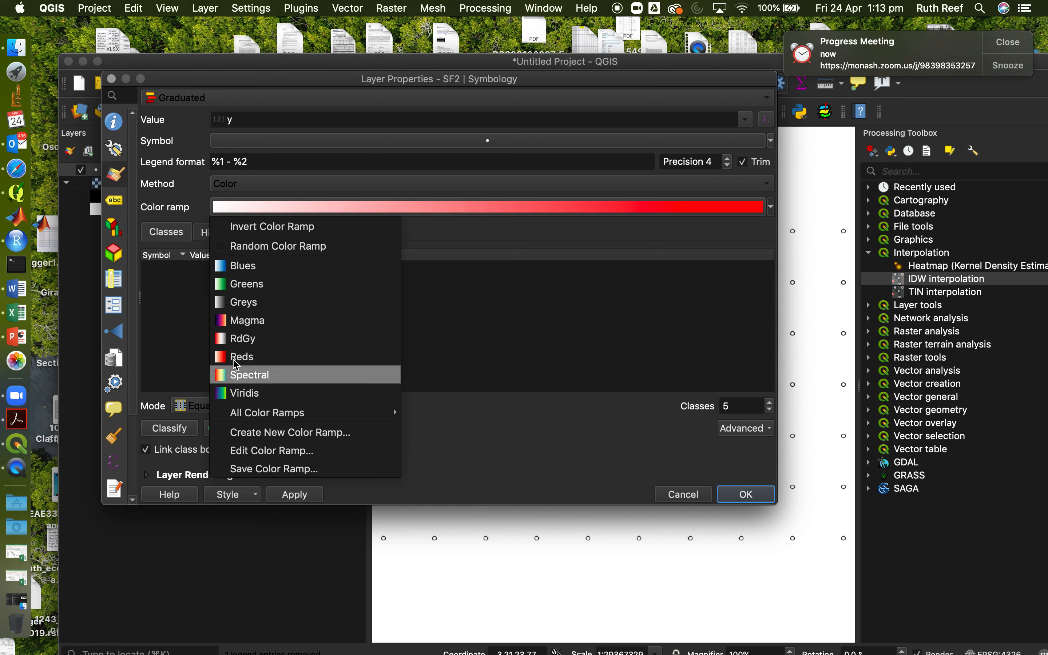
left_click(289, 323)
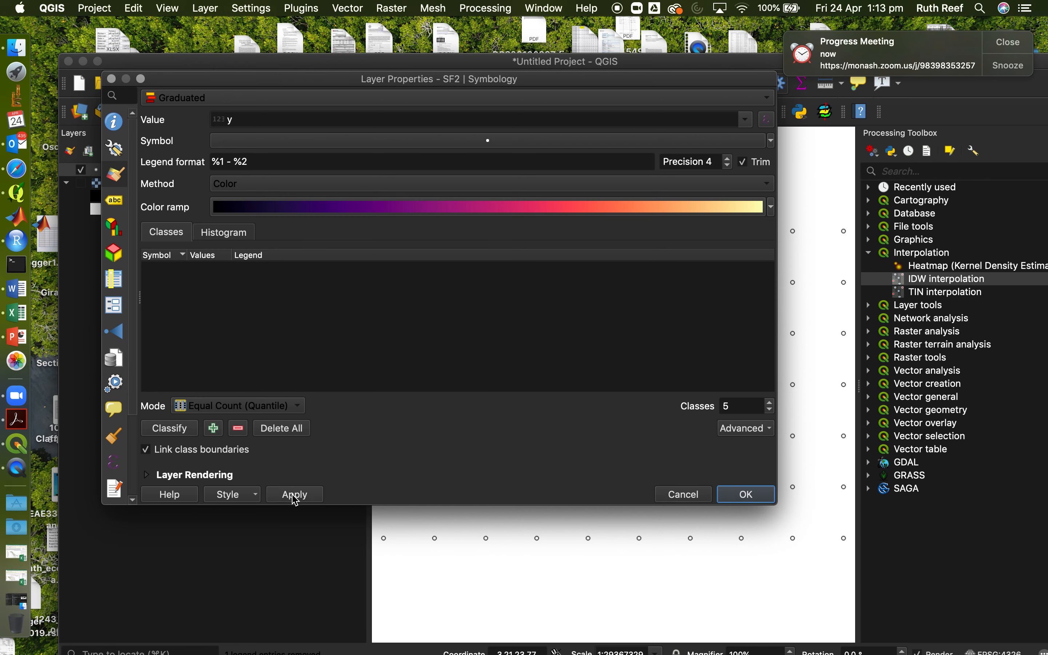
left_click(182, 431)
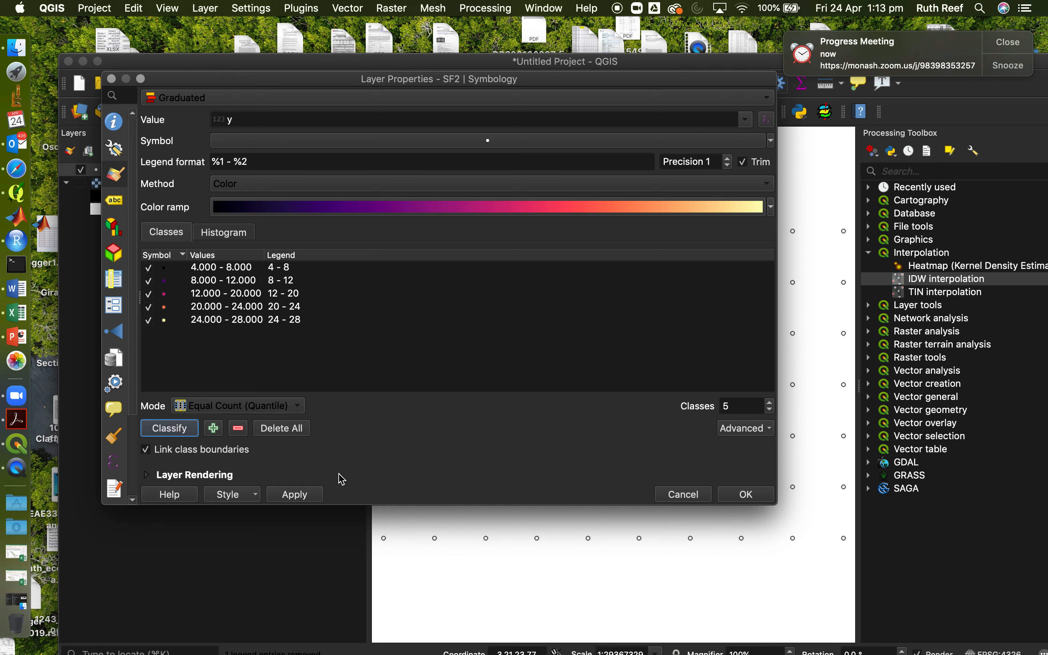
left_click(315, 498)
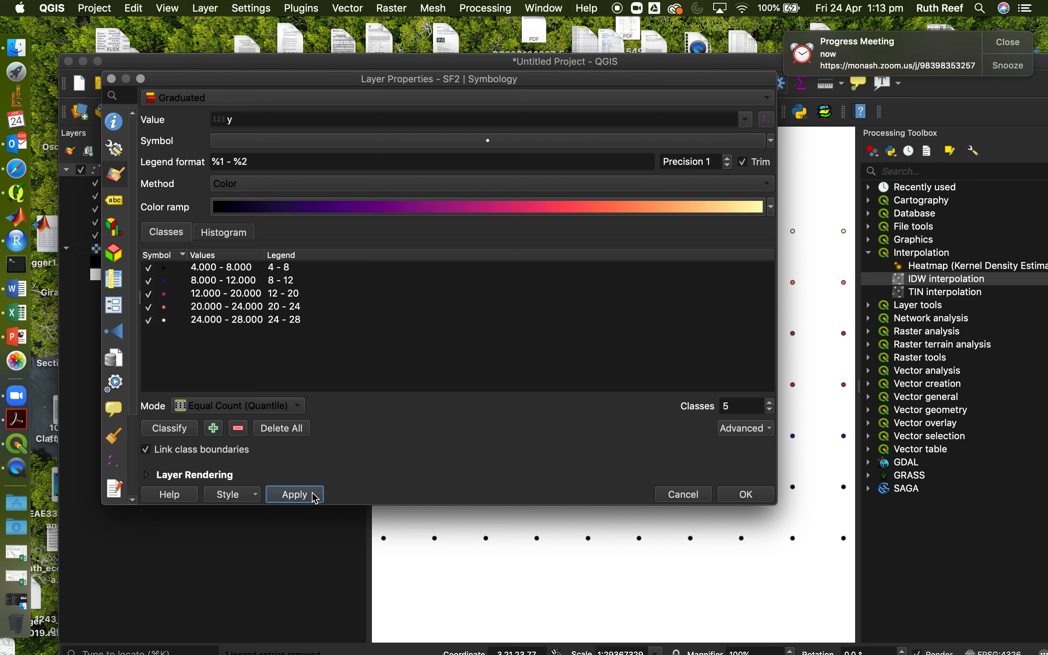
left_click(746, 495)
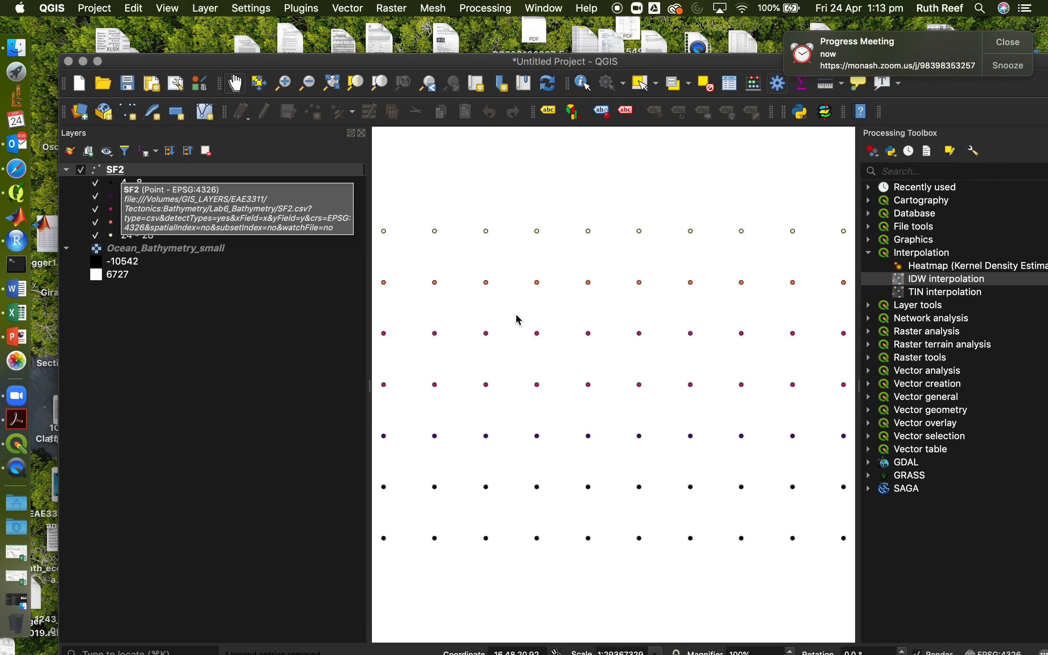
- Start an IDW interpolation and add the SF2 layer with z as the interpolation attribute
left_click(870, 254)
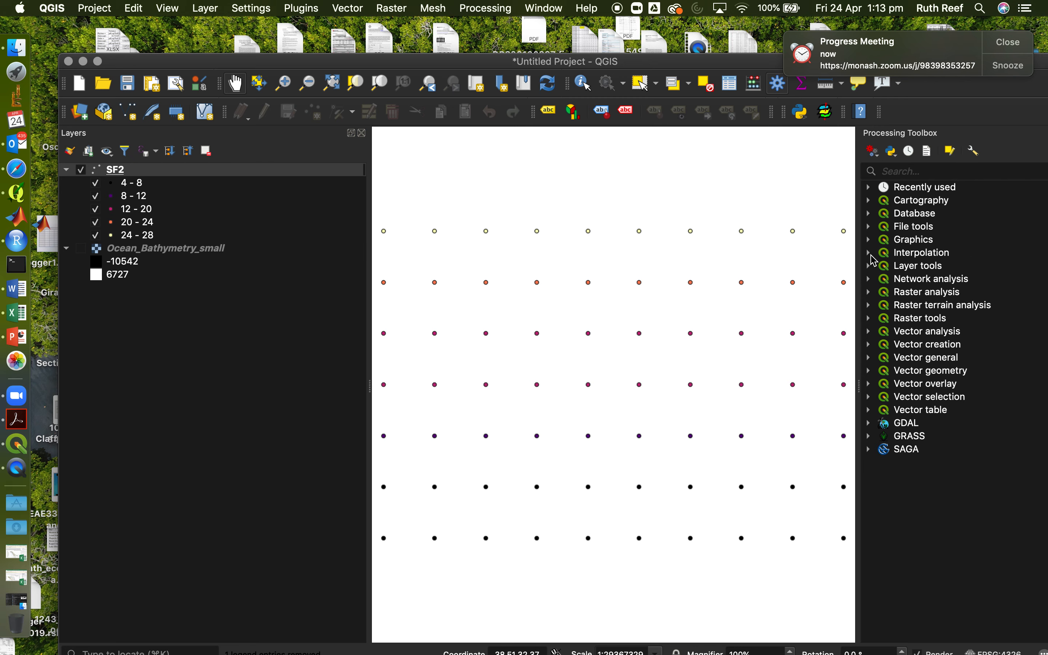
left_click(870, 254)
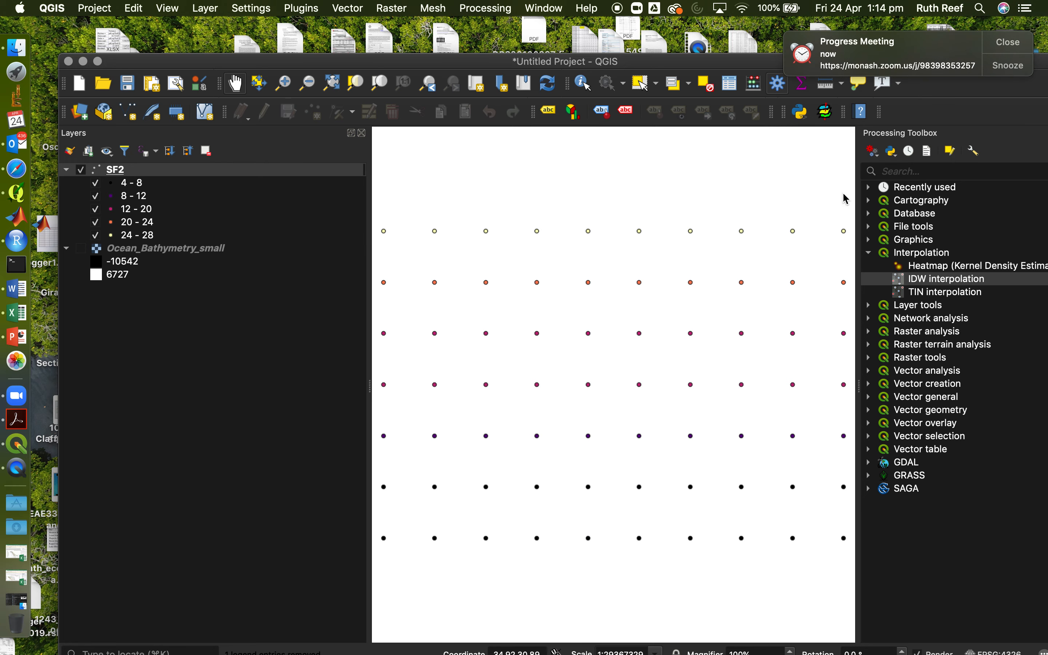
double_click(930, 282)
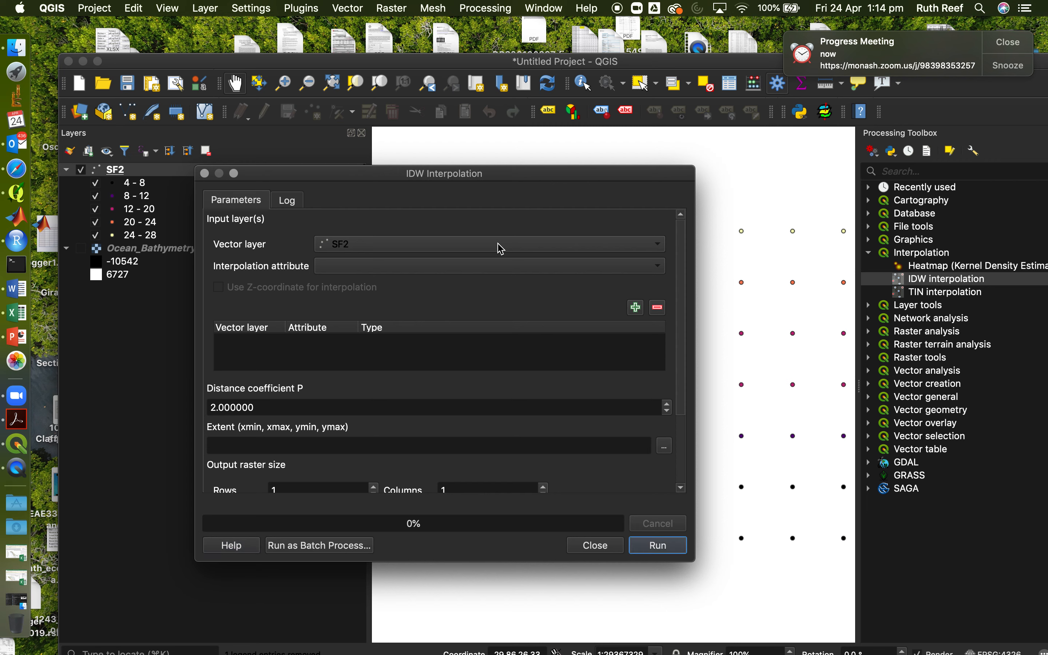
left_click(477, 269)
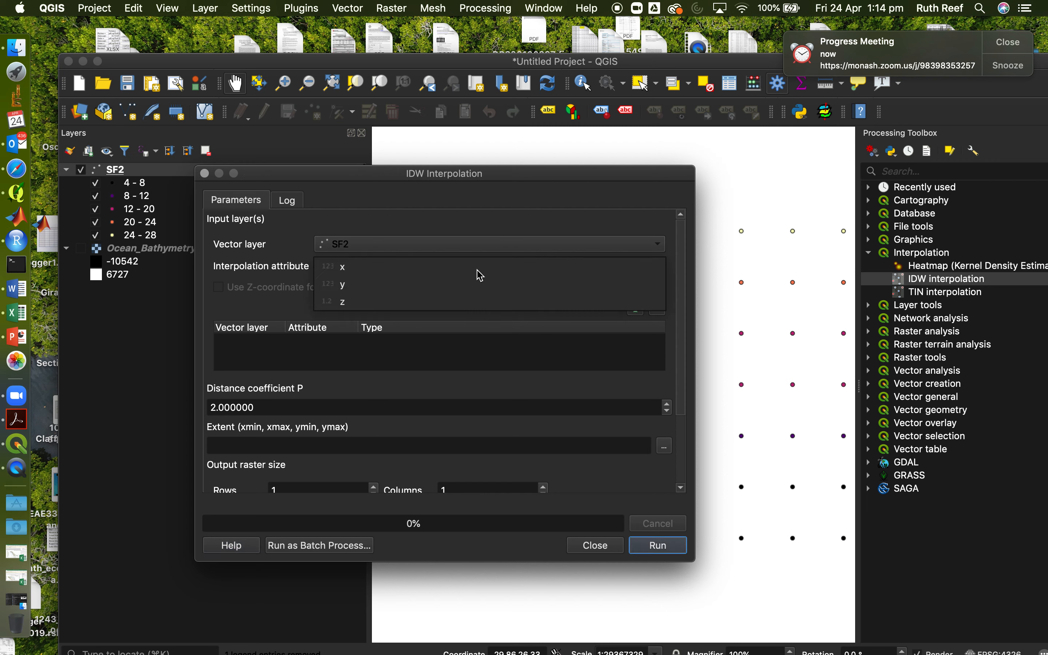
left_click(467, 306)
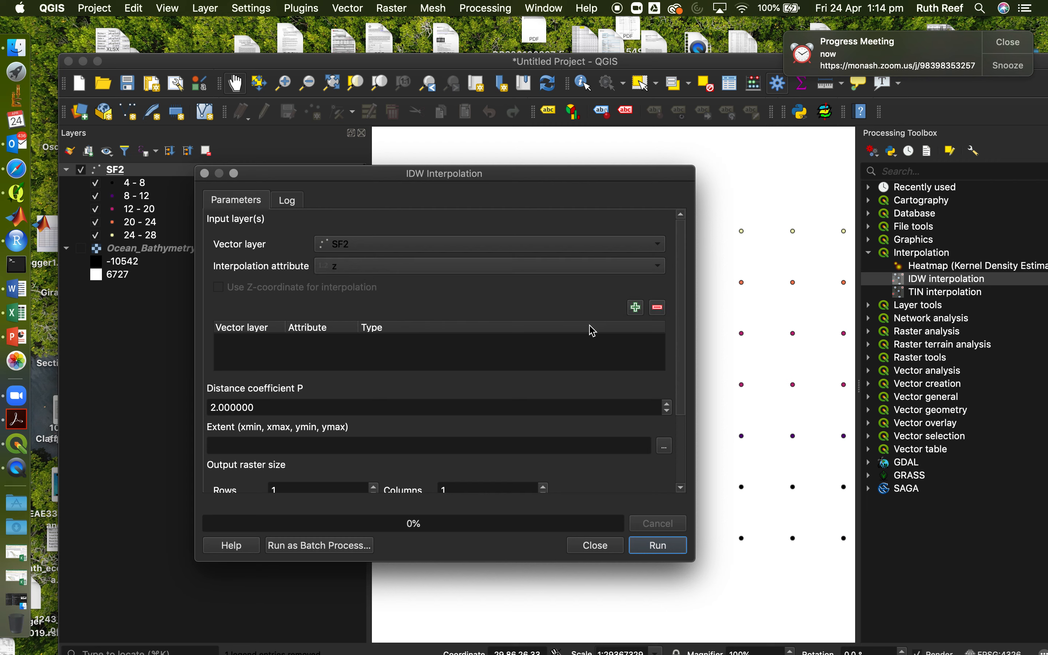
left_click(636, 308)
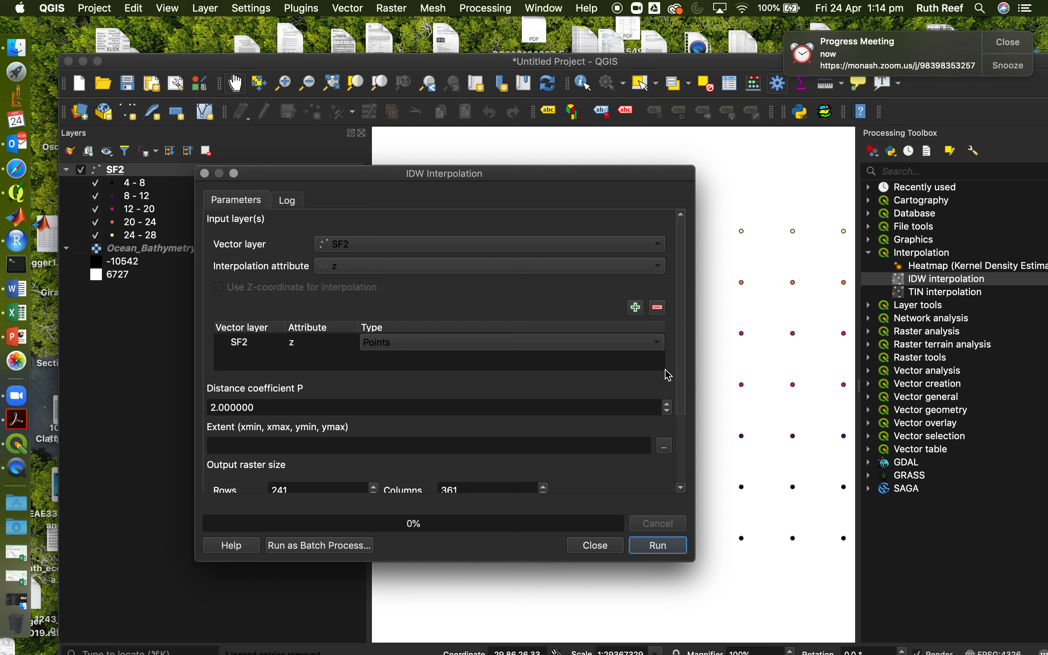
- Set the interpolation extent to that of the SF2 layer
scroll(684, 397, "down", 2)
left_click_drag(683, 398, 681, 422)
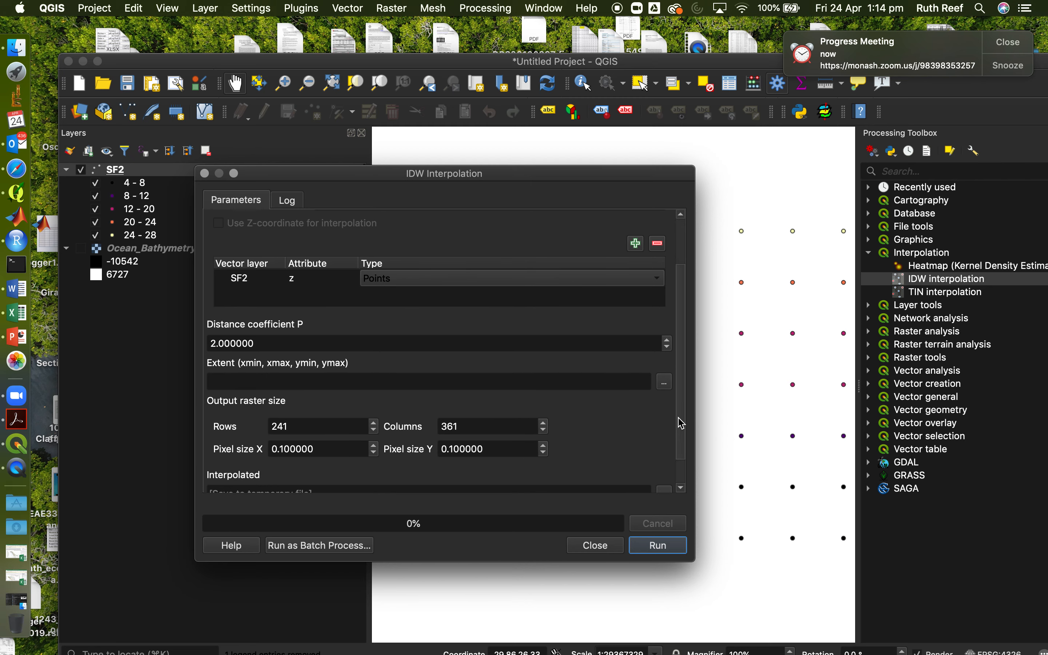
left_click(665, 382)
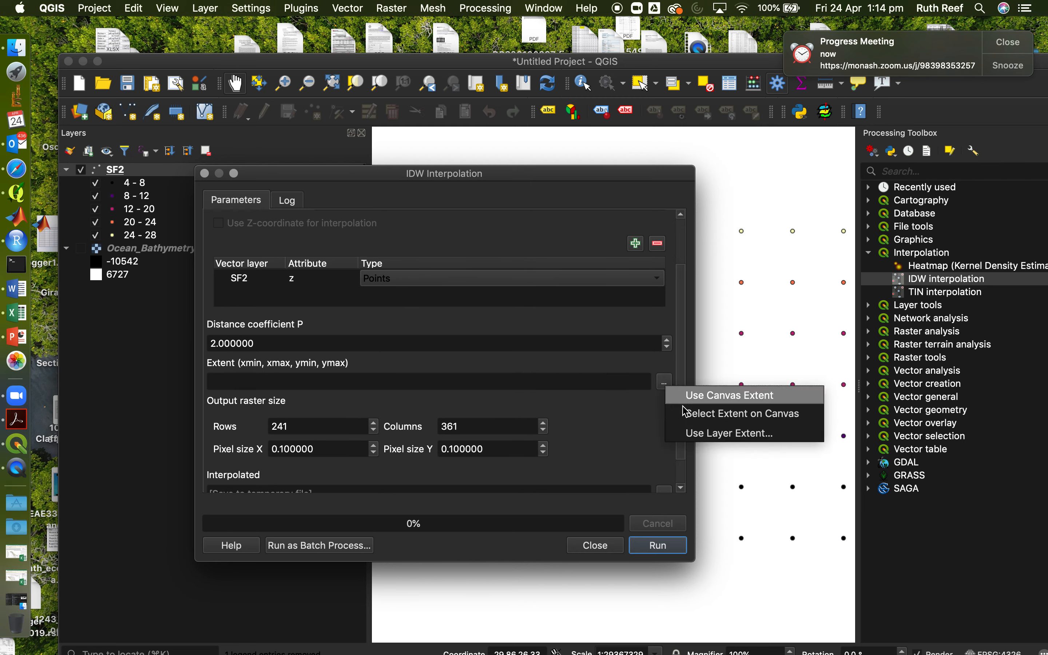
left_click(688, 432)
left_click(418, 354)
left_click(418, 371)
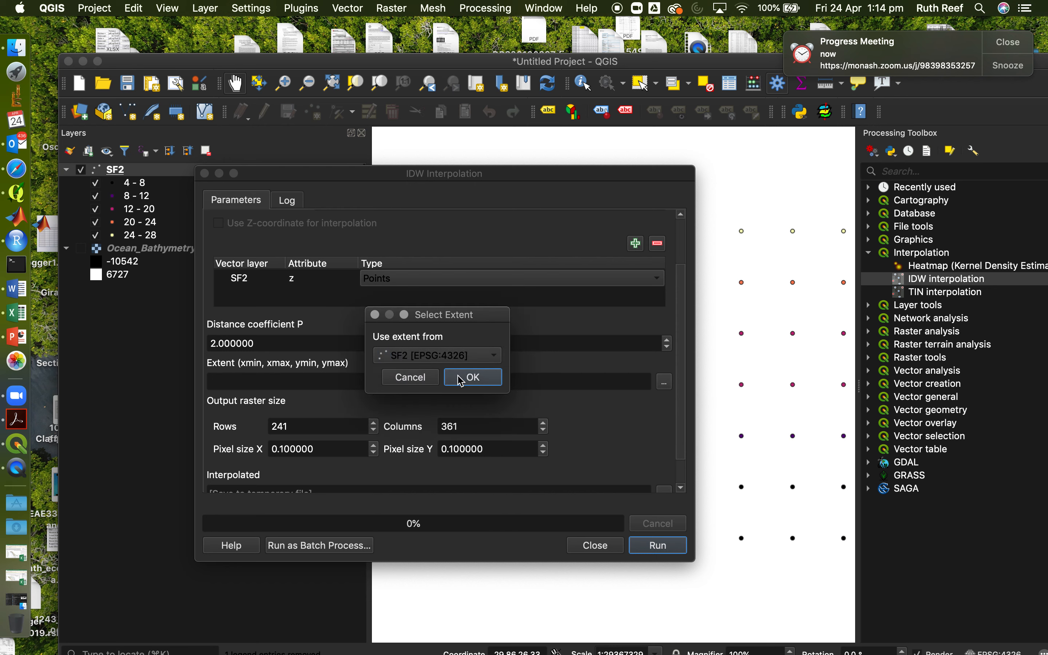
left_click(472, 382)
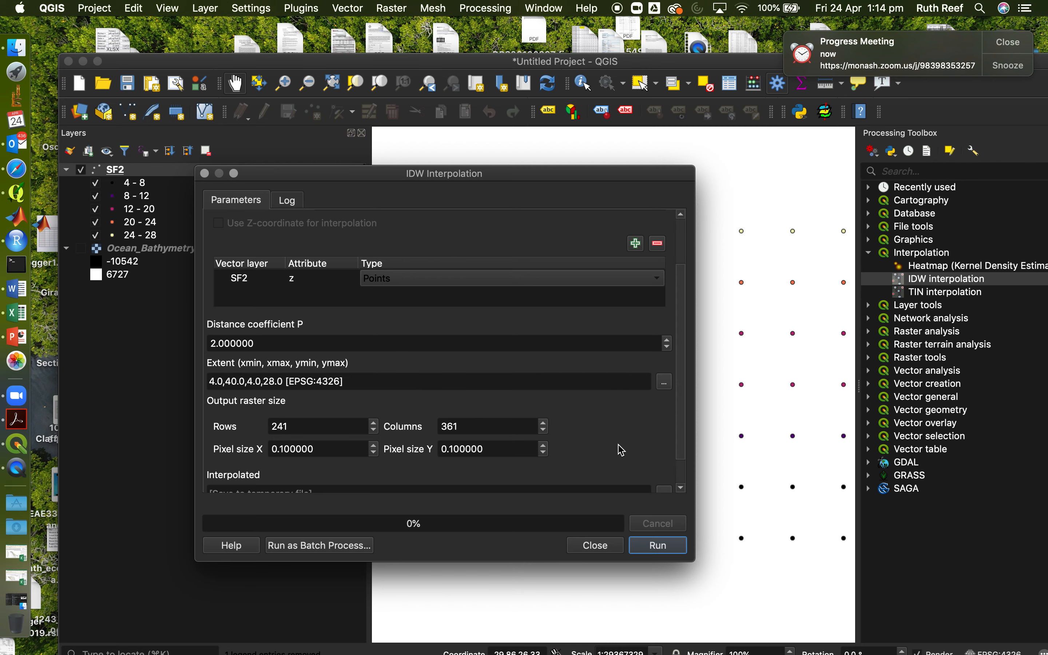
- Run the IDW interpolation and move the SF2 layer above the resulting raster in the layer order
left_click(640, 549)
left_click(604, 549)
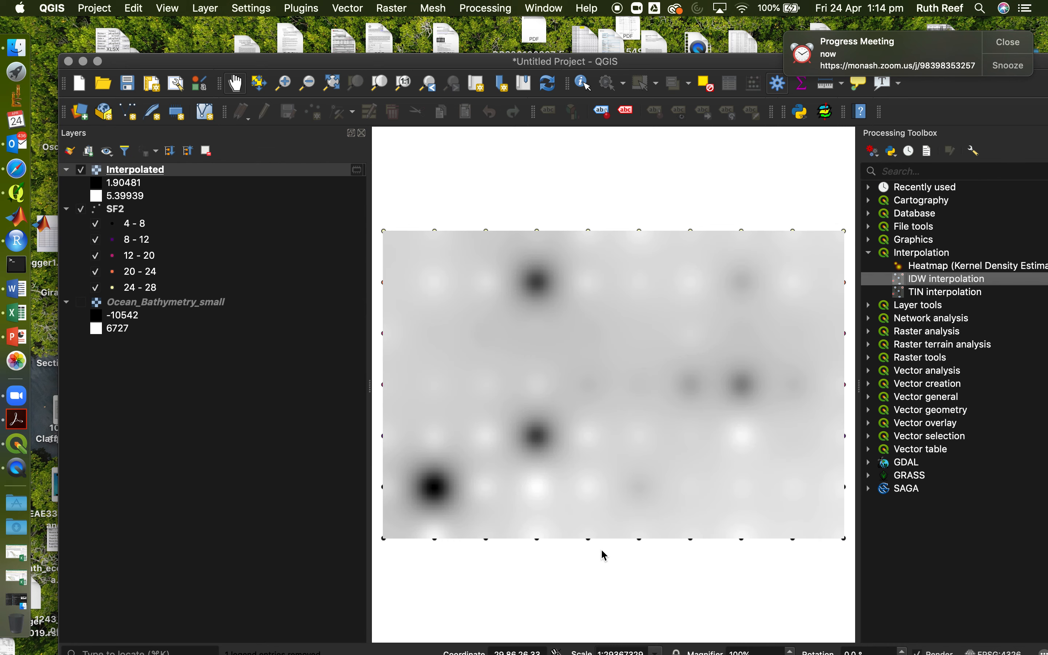
left_click(121, 214)
left_click_drag(122, 213, 127, 168)
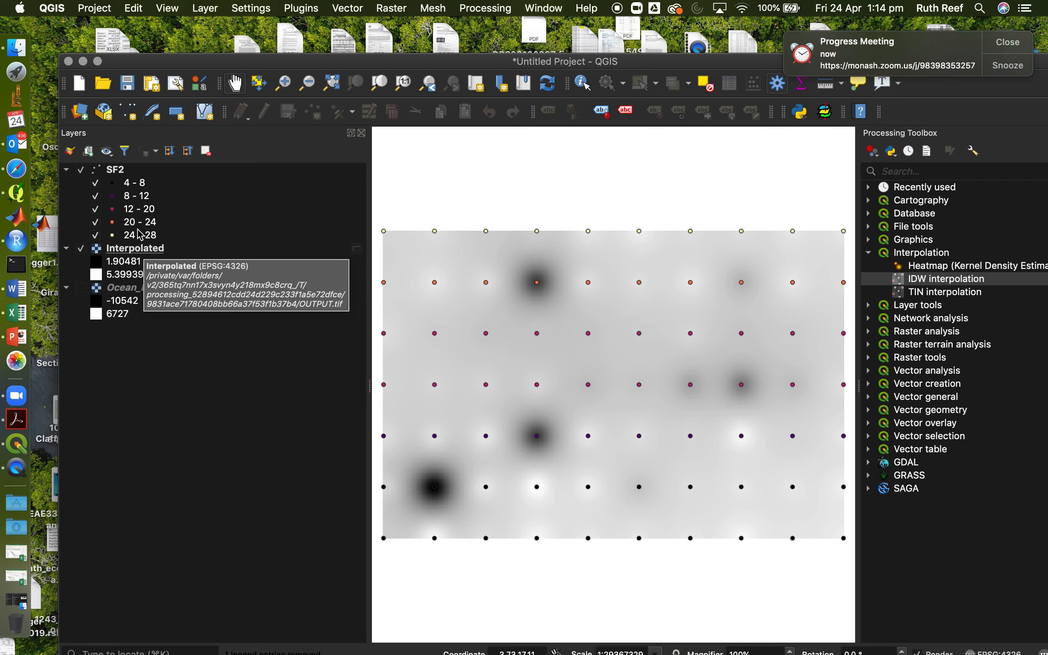
- Start SAGA Ordinary kriging on the SF2 points with z as the attribute and standard deviation as the quality measure
left_click(909, 173)
type("kr")
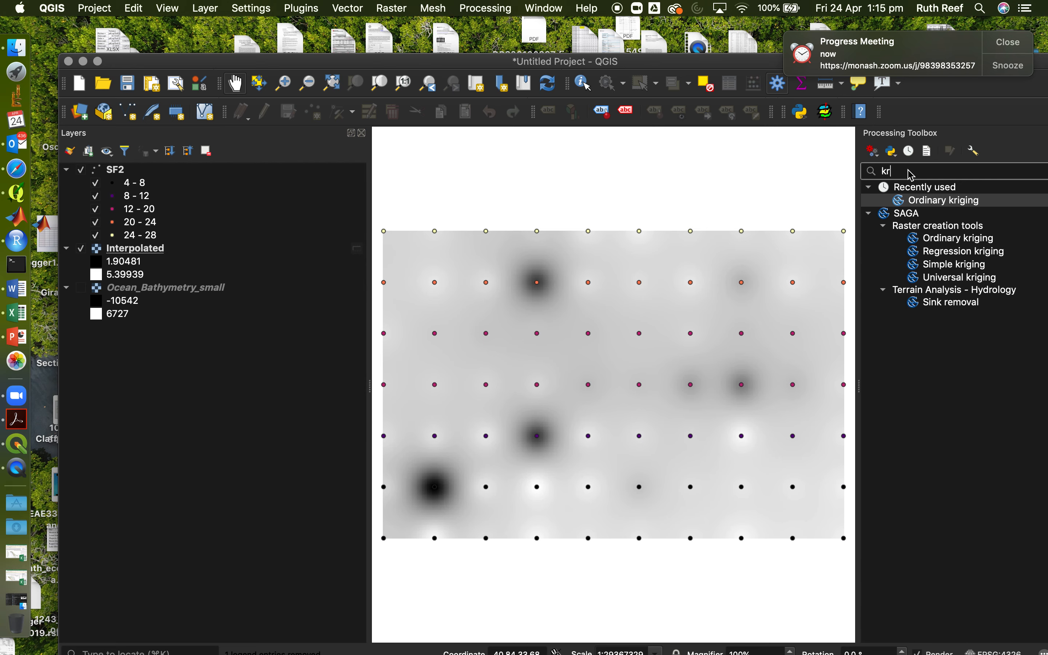
left_click(949, 241)
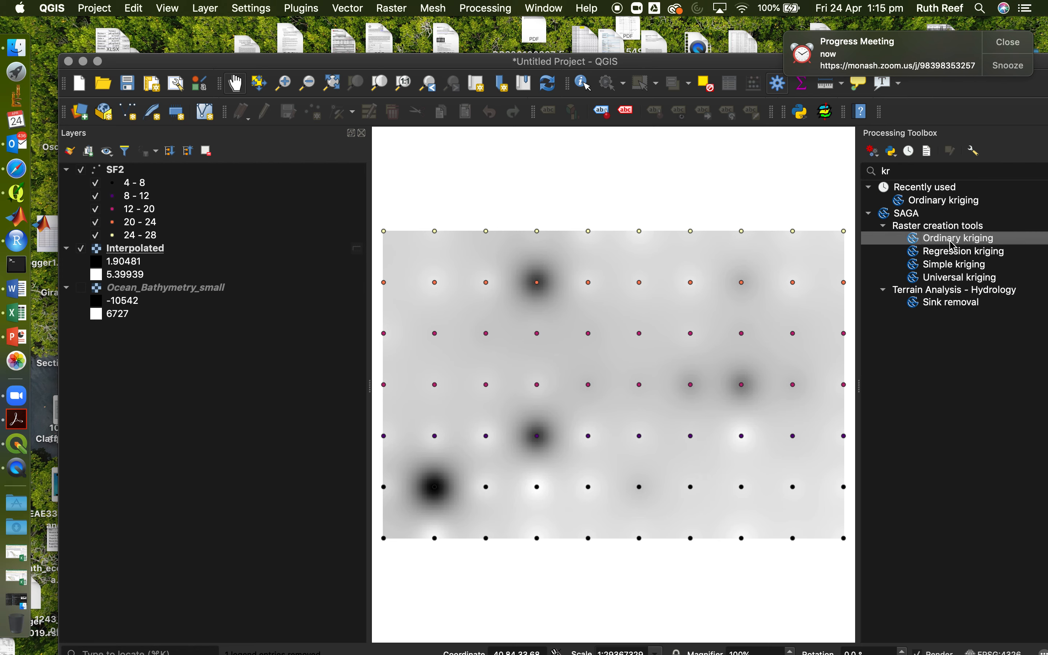
double_click(951, 241)
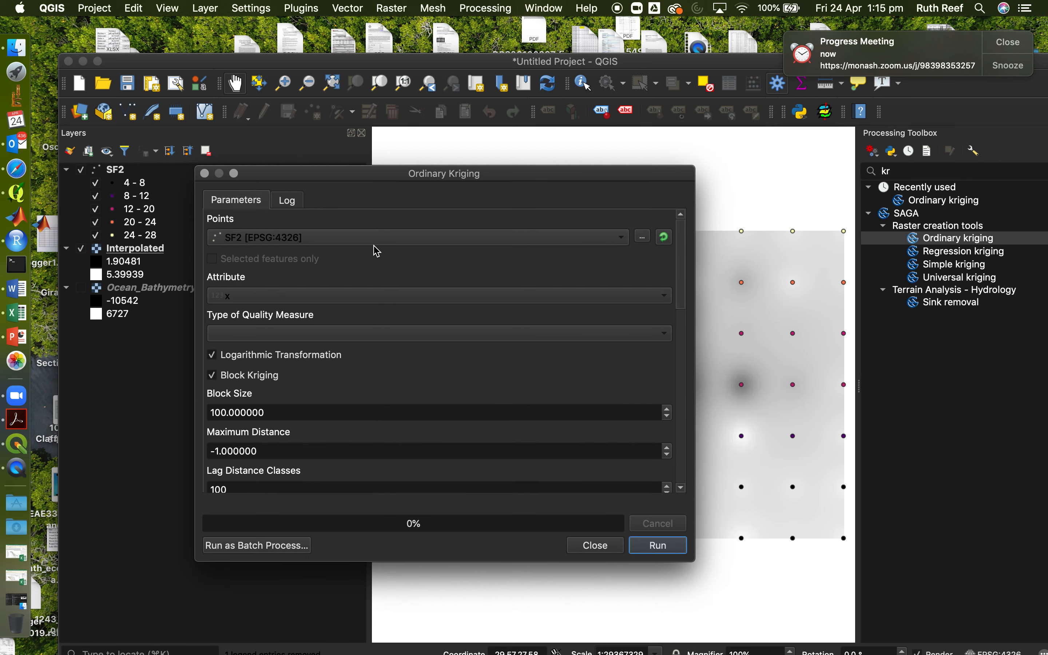
left_click(368, 296)
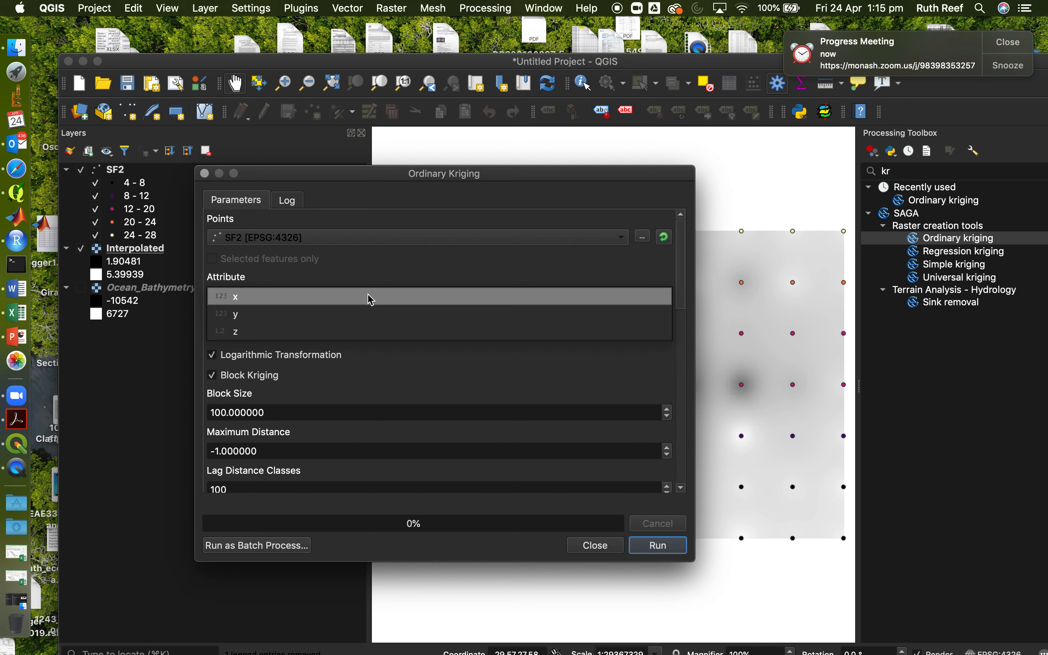
left_click(359, 331)
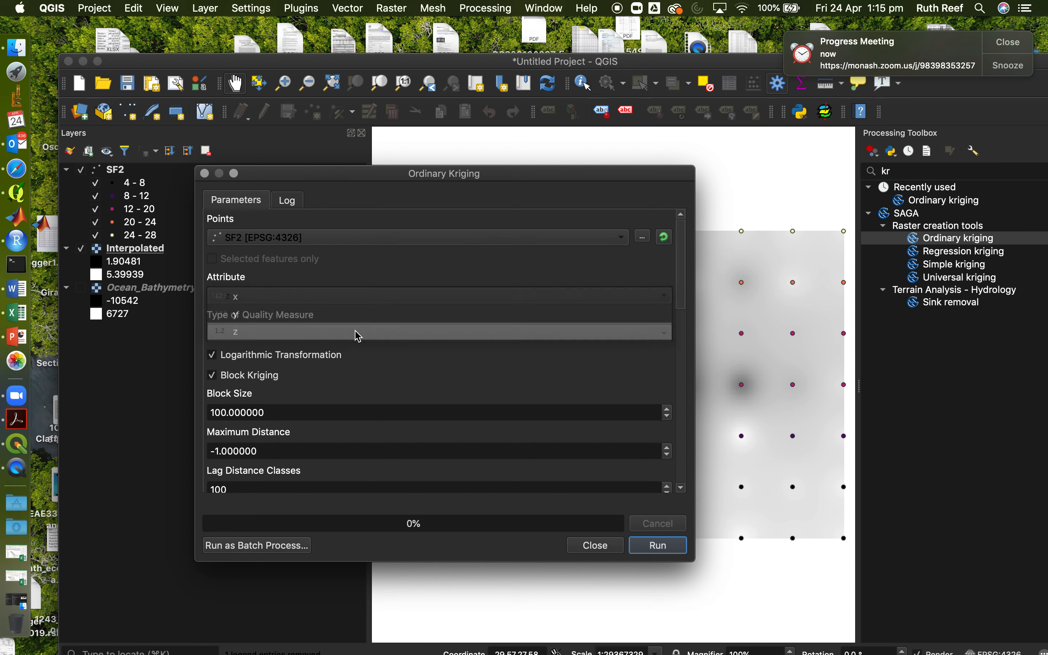
left_click(384, 338)
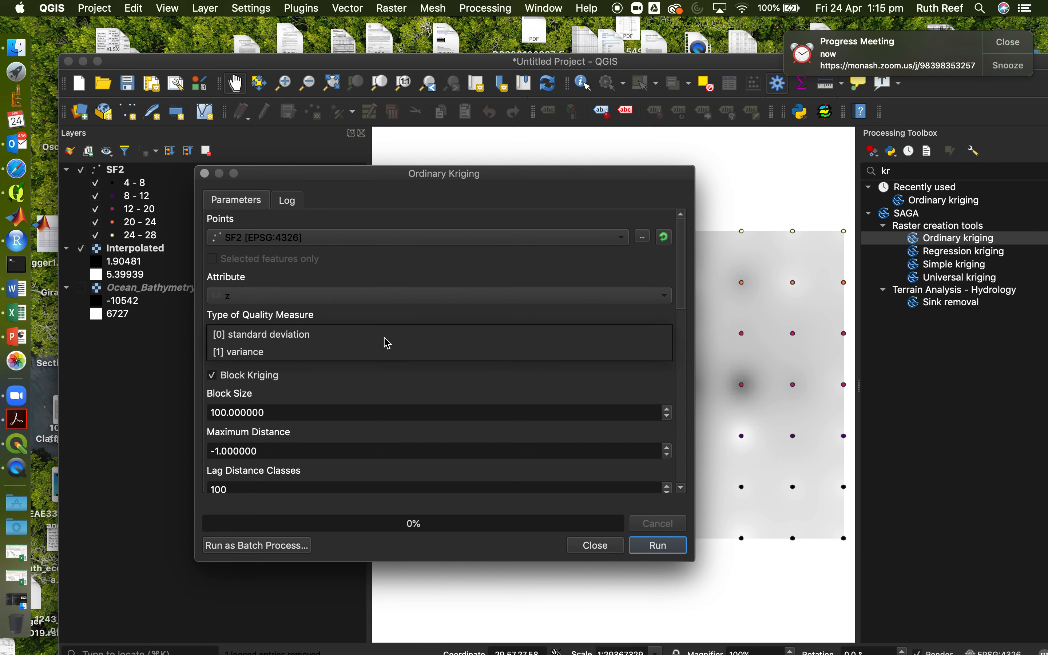
left_click(385, 341)
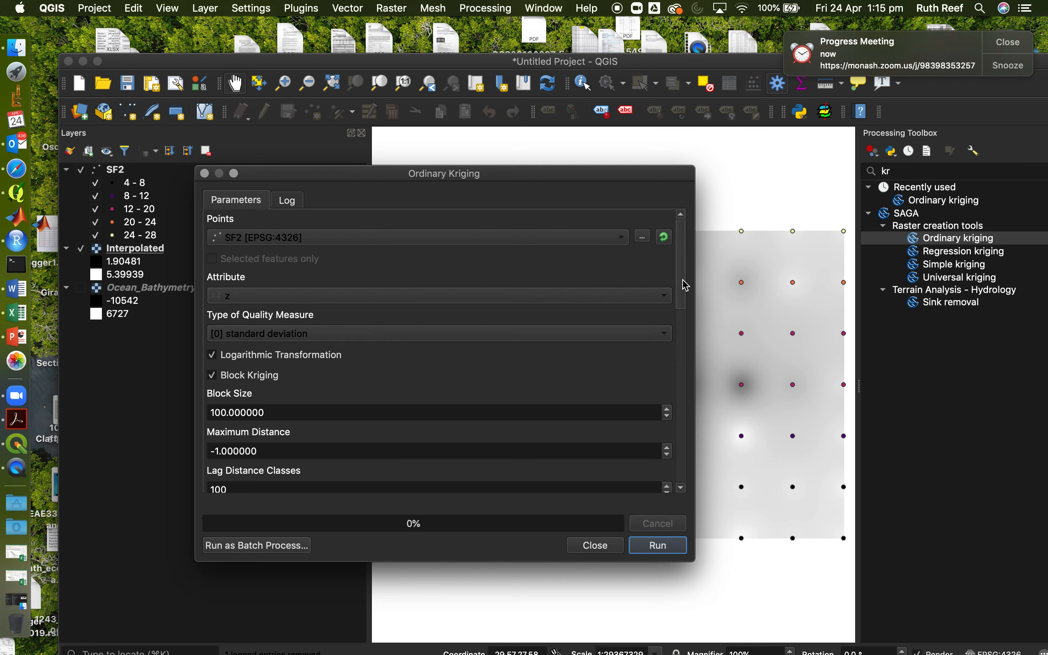
- Set the kriging fit to nodes and the search range to local
left_click_drag(680, 285, 682, 403)
left_click(658, 315)
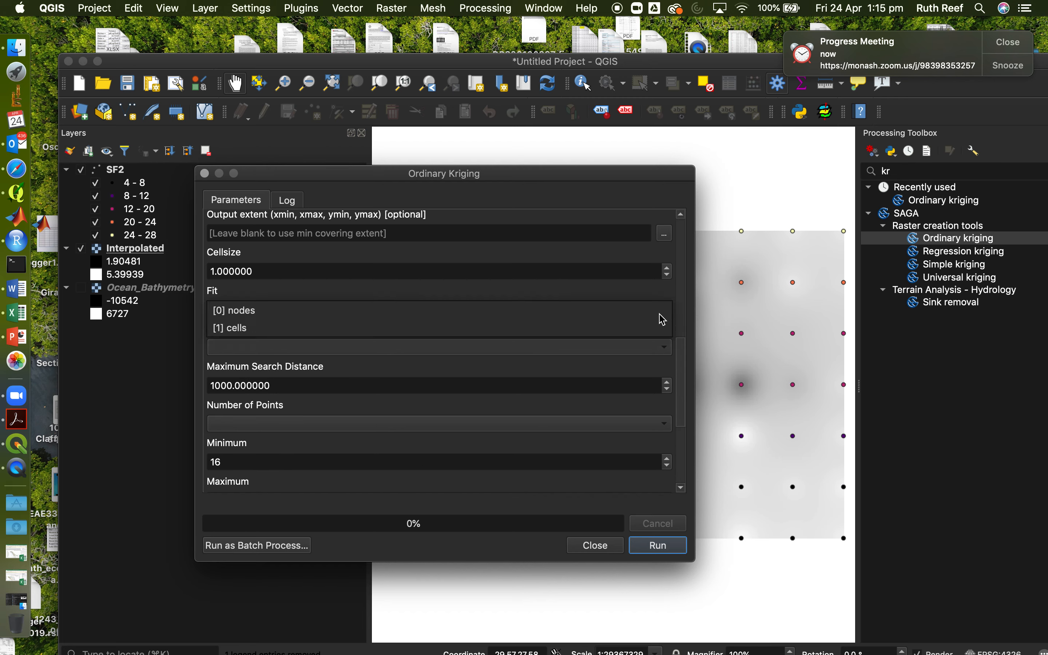
left_click(656, 316)
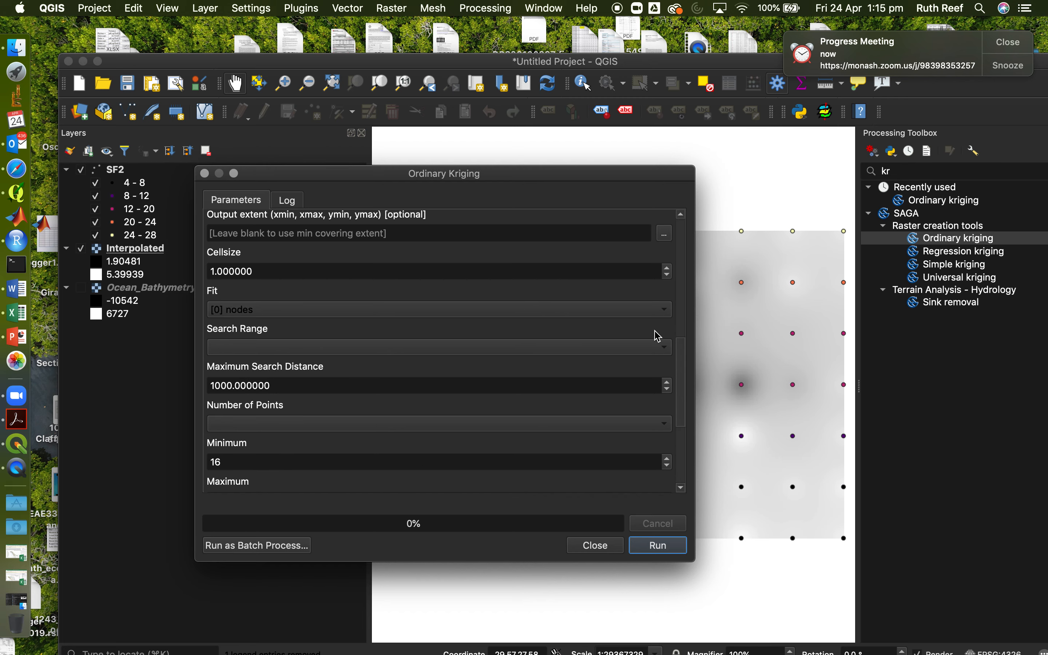
left_click(647, 346)
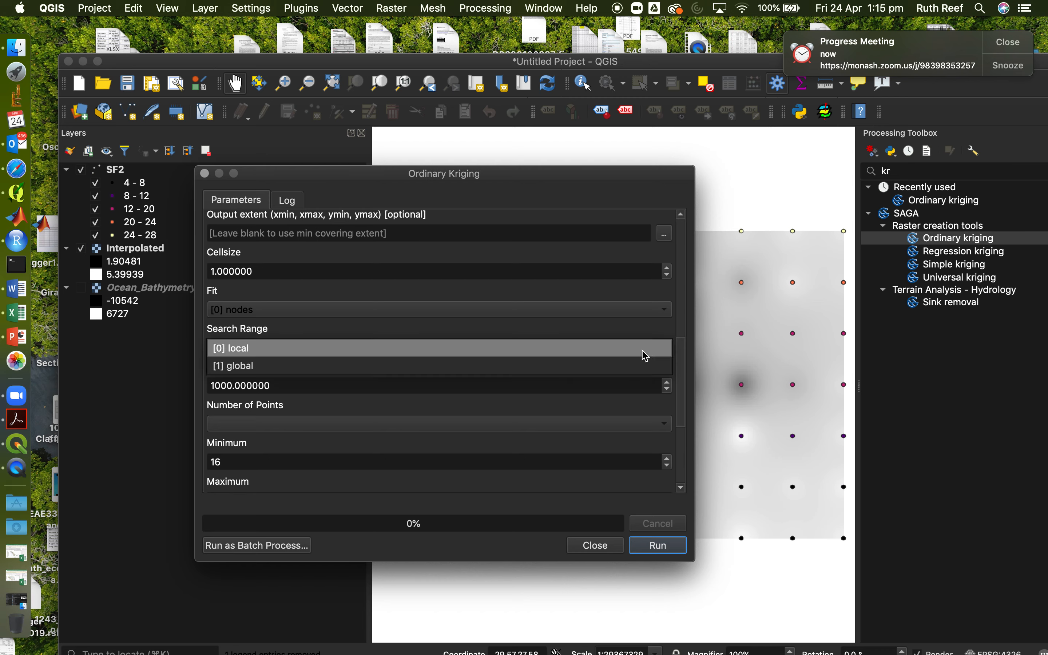
left_click(643, 351)
scroll(685, 371, "down", 4)
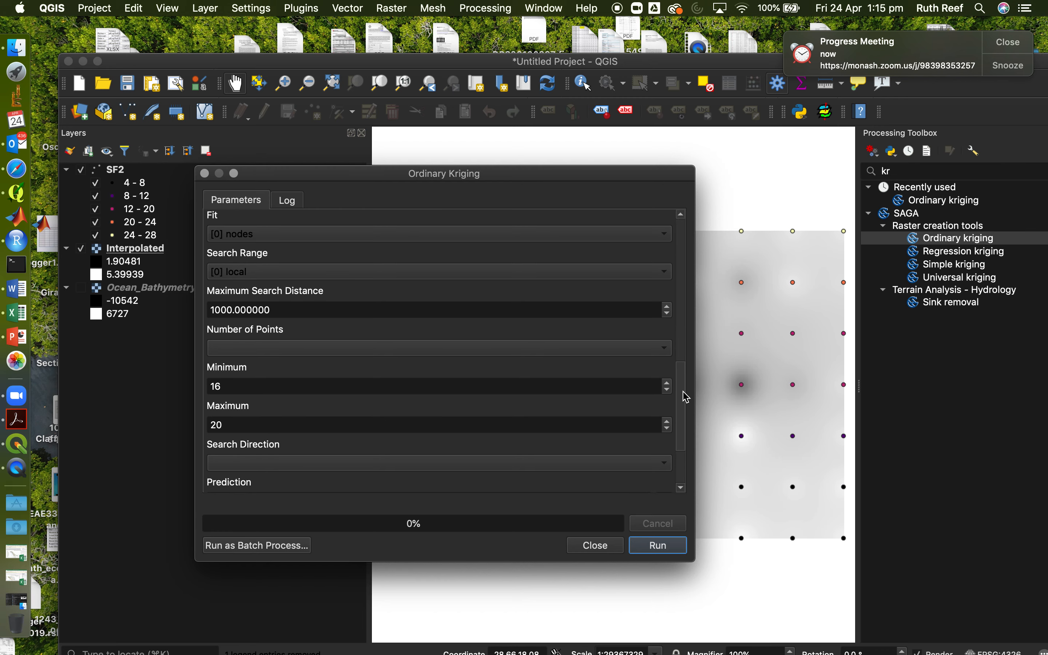
- Set the number of points to maximum number of nearest points, choose a search direction and run the kriging
left_click(652, 344)
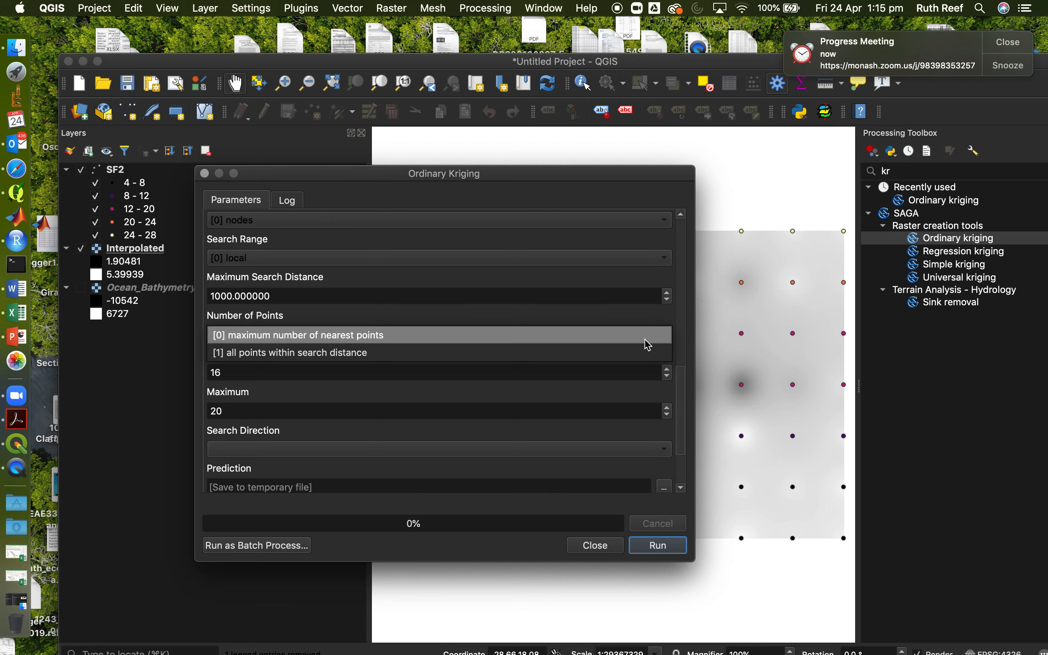
left_click(646, 342)
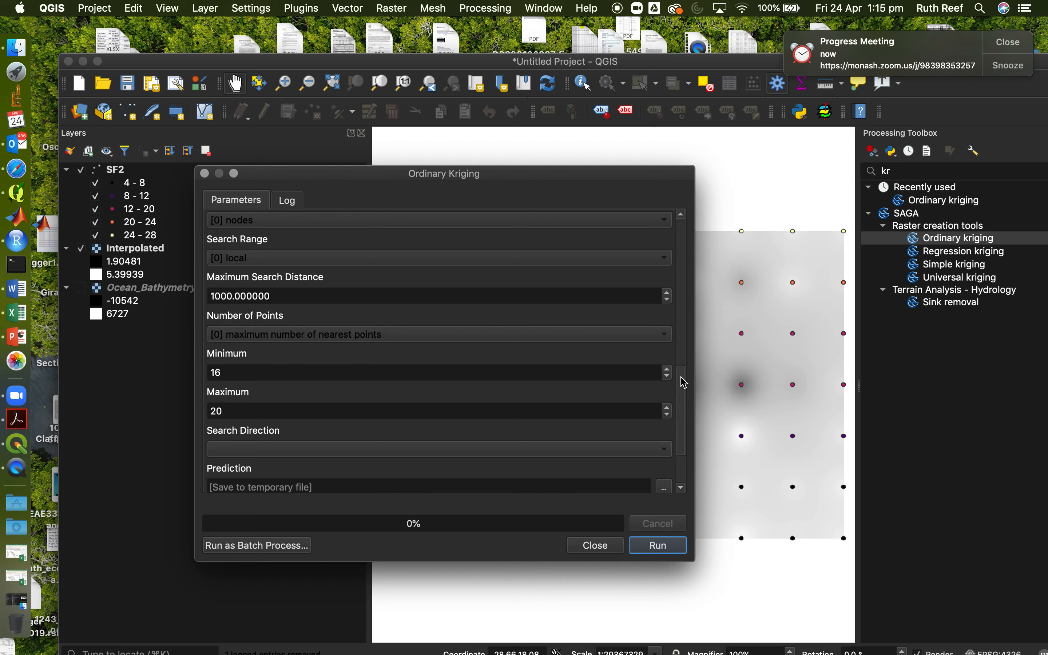
left_click_drag(683, 382, 683, 405)
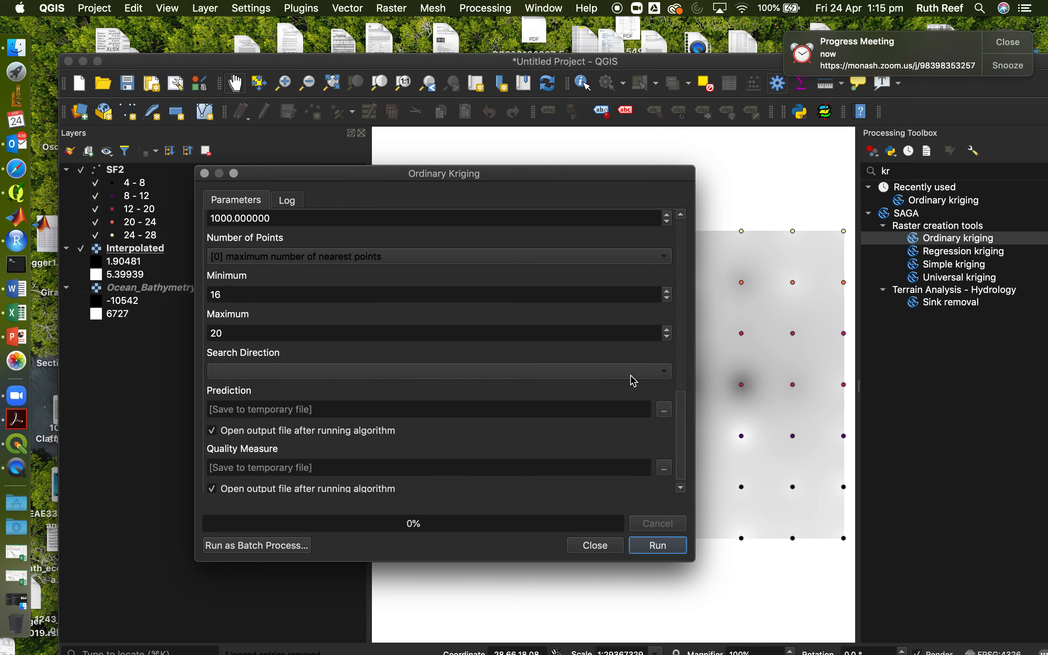
left_click(633, 380)
left_click(620, 378)
left_click(660, 549)
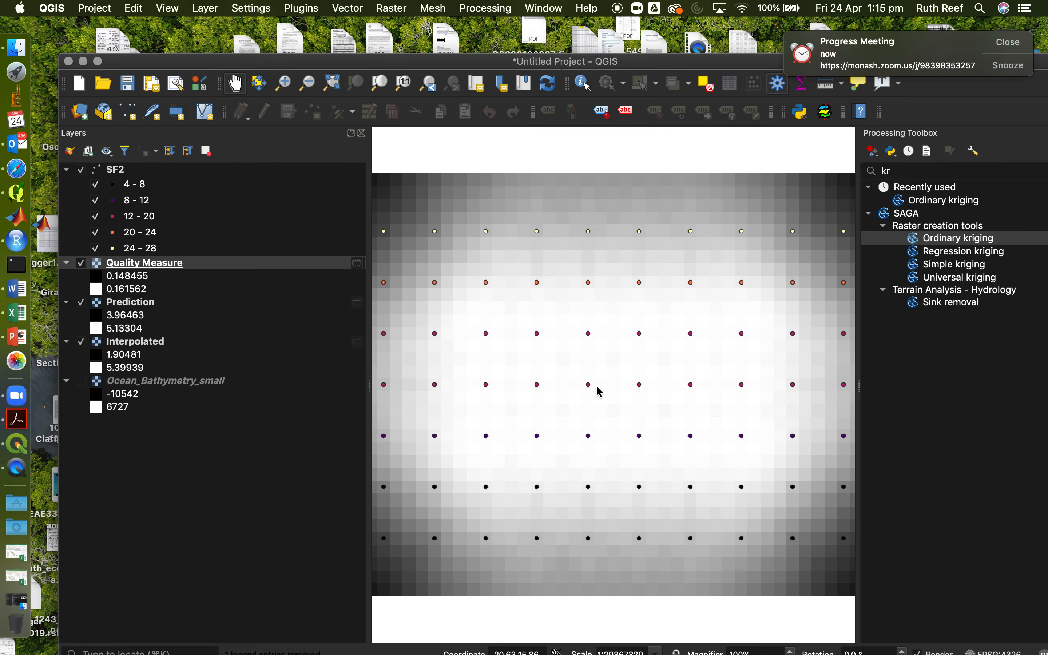
- Hide the Quality Measure, Prediction and Interpolated rasters and select the SF2 layer
left_click(81, 263)
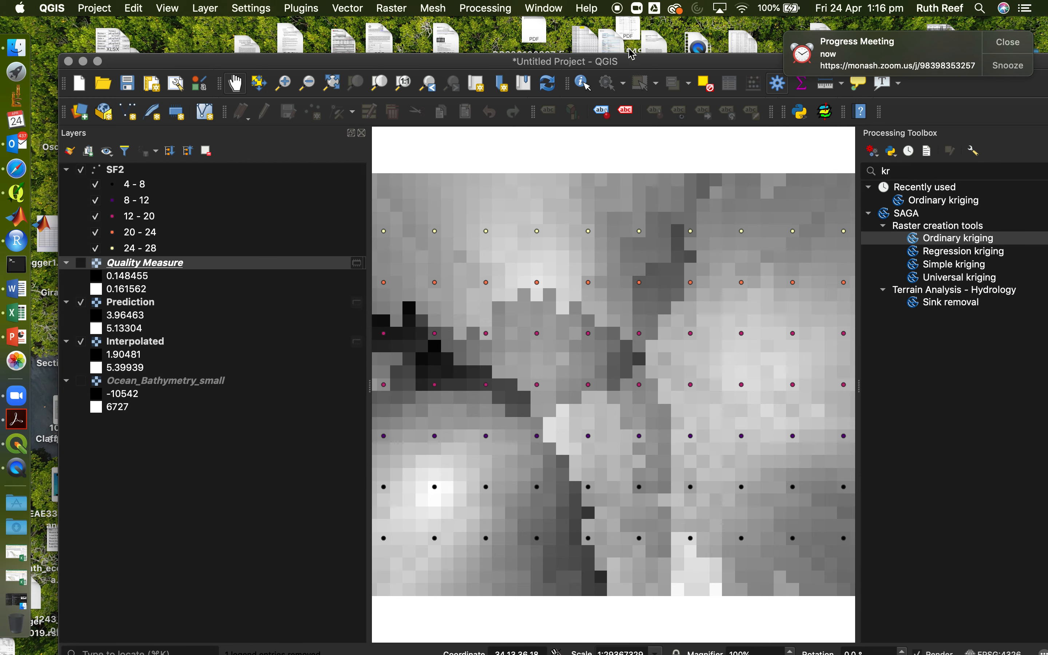
left_click_drag(618, 61, 593, 46)
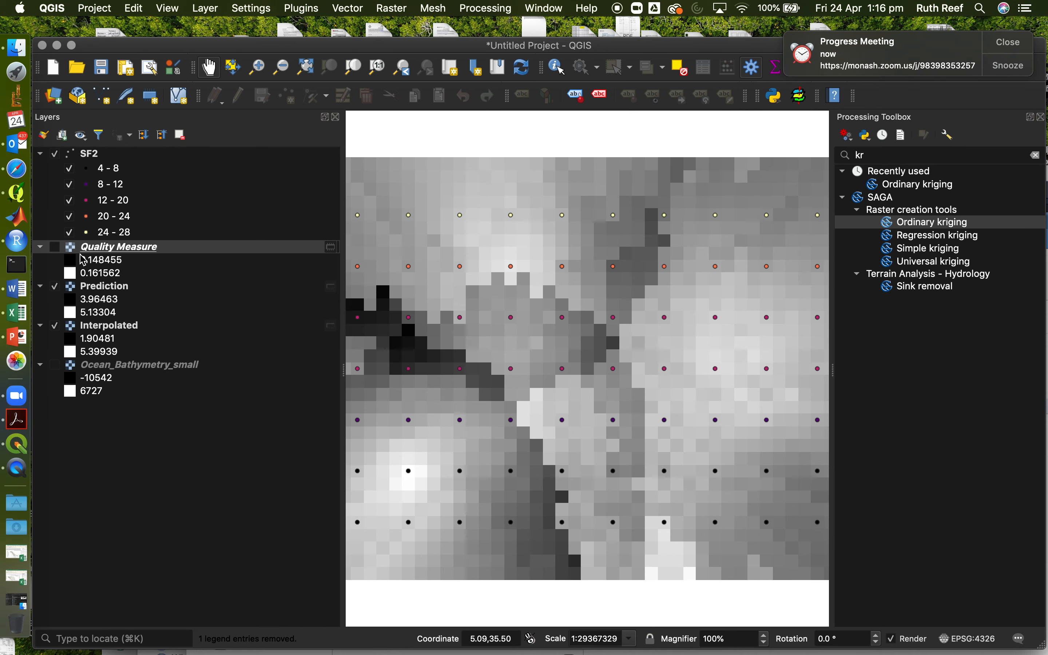
left_click(55, 287)
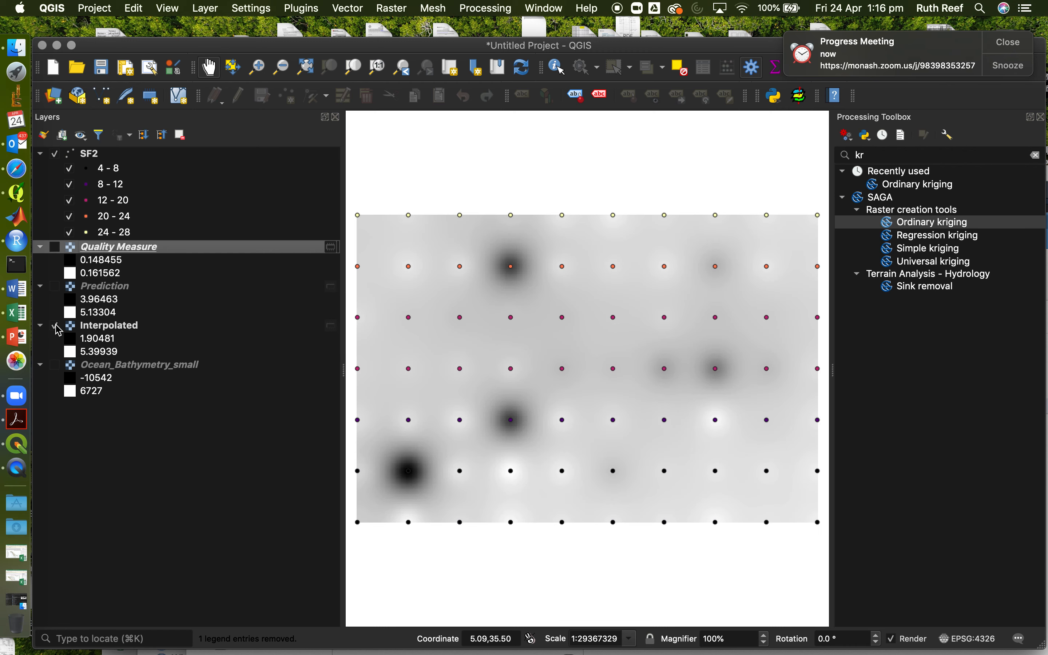
left_click(55, 325)
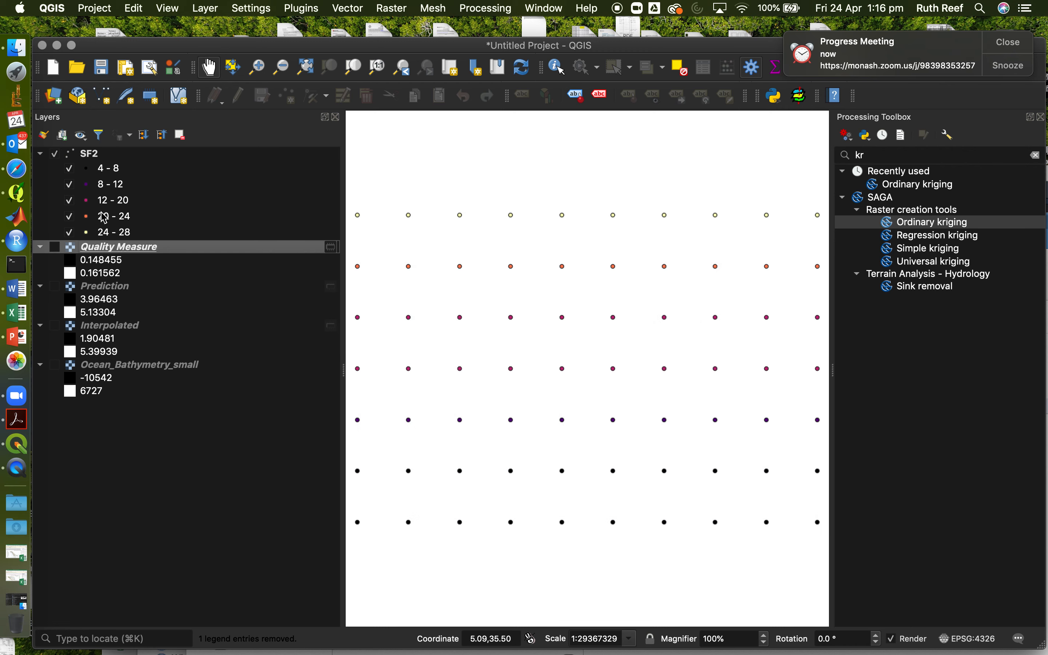
left_click(92, 159)
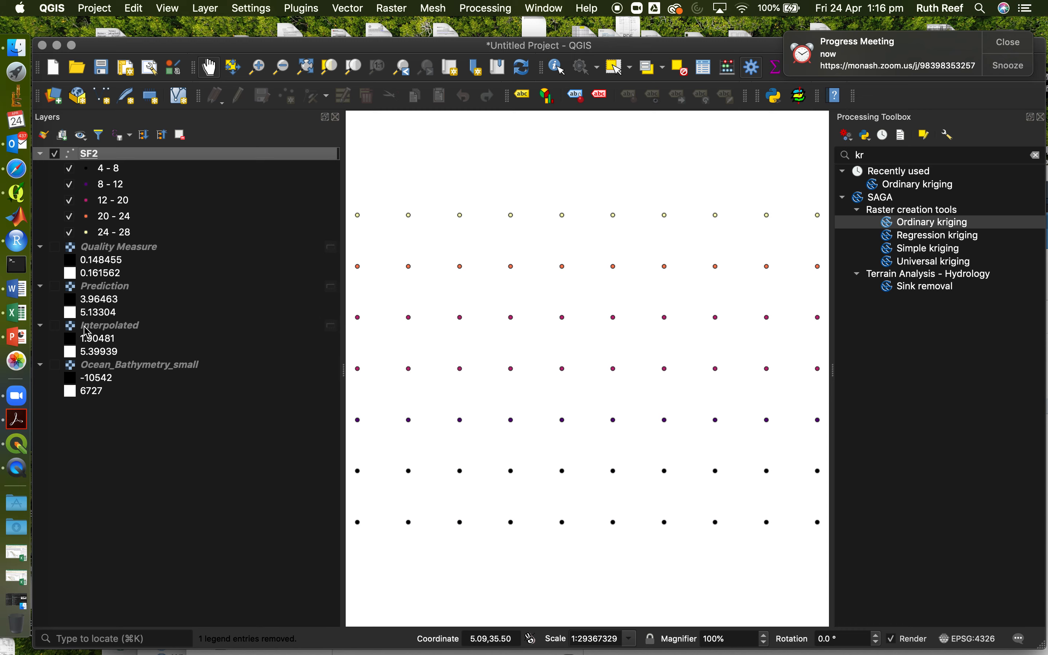
left_click_drag(180, 55, 248, 40)
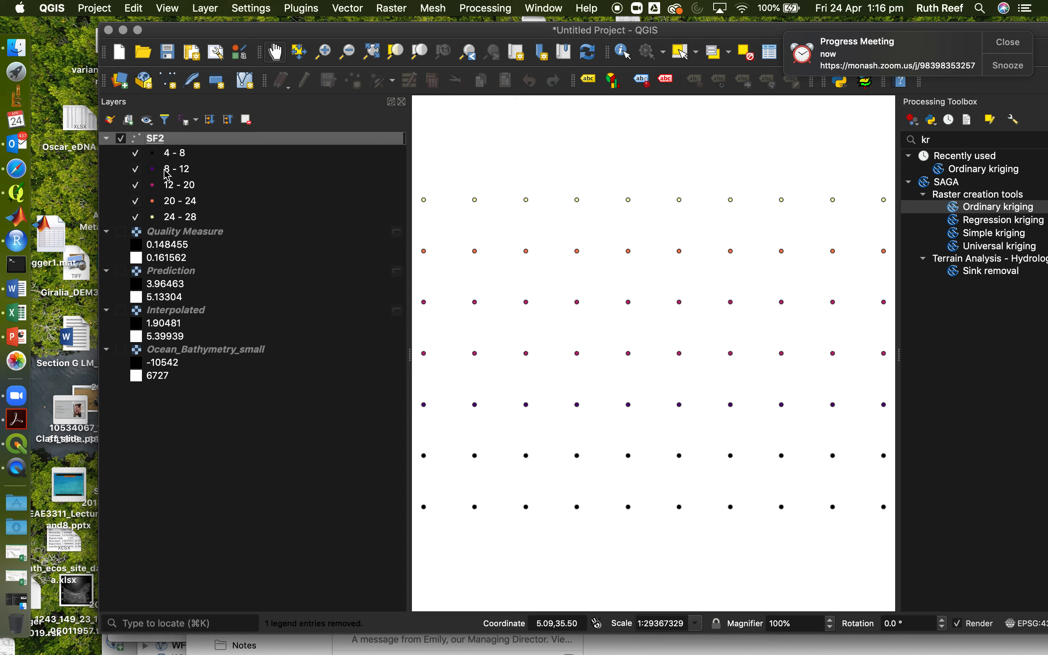
left_click_drag(269, 30, 212, 29)
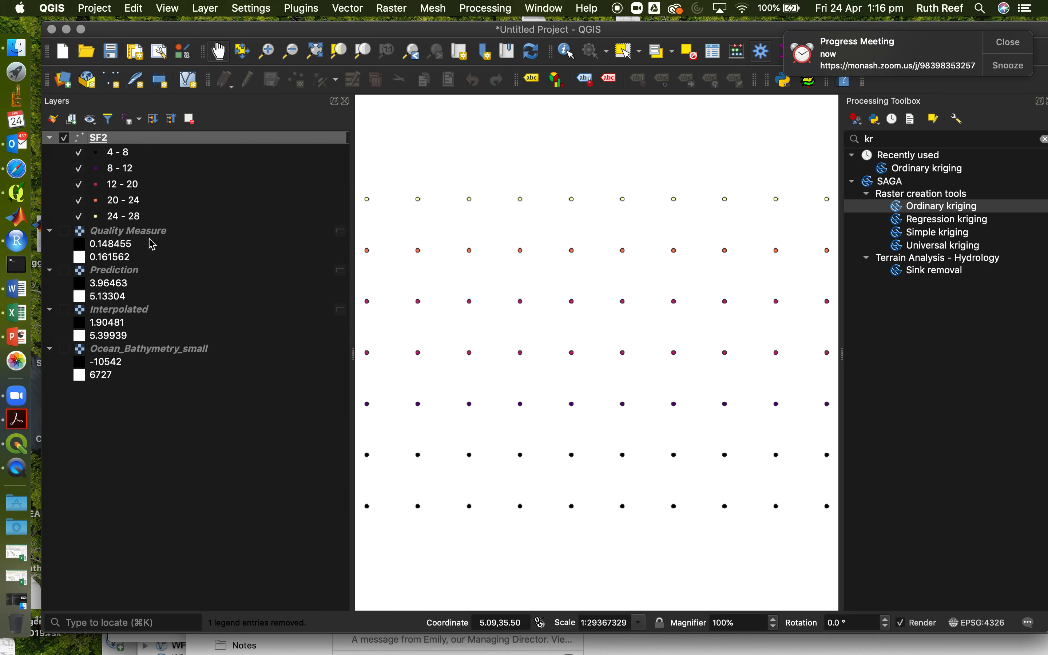
left_click(63, 77)
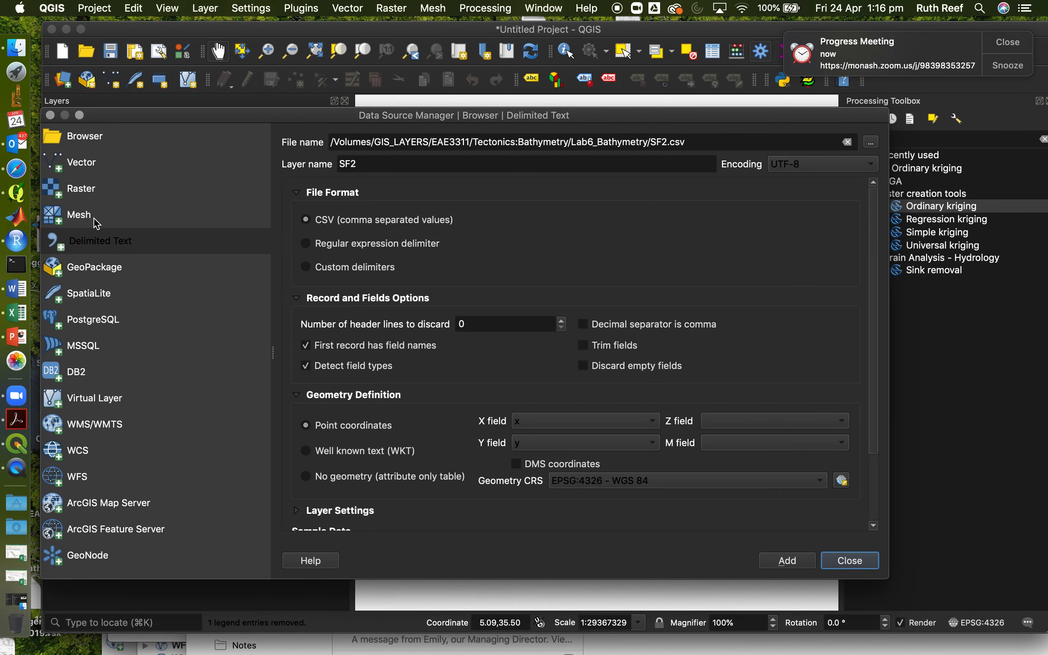
left_click(89, 188)
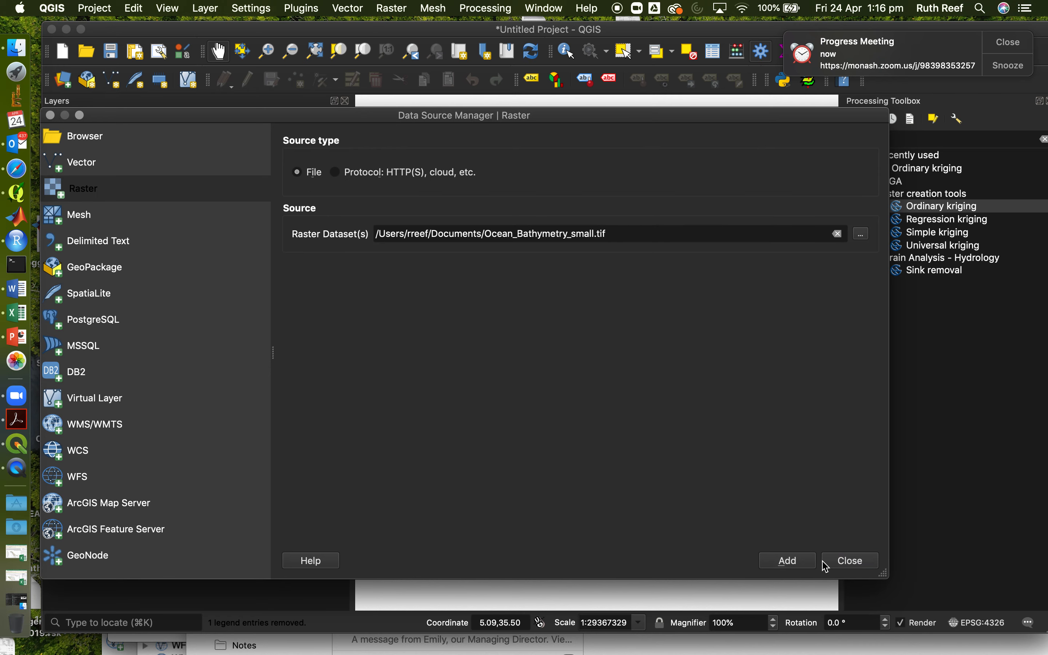
left_click(839, 562)
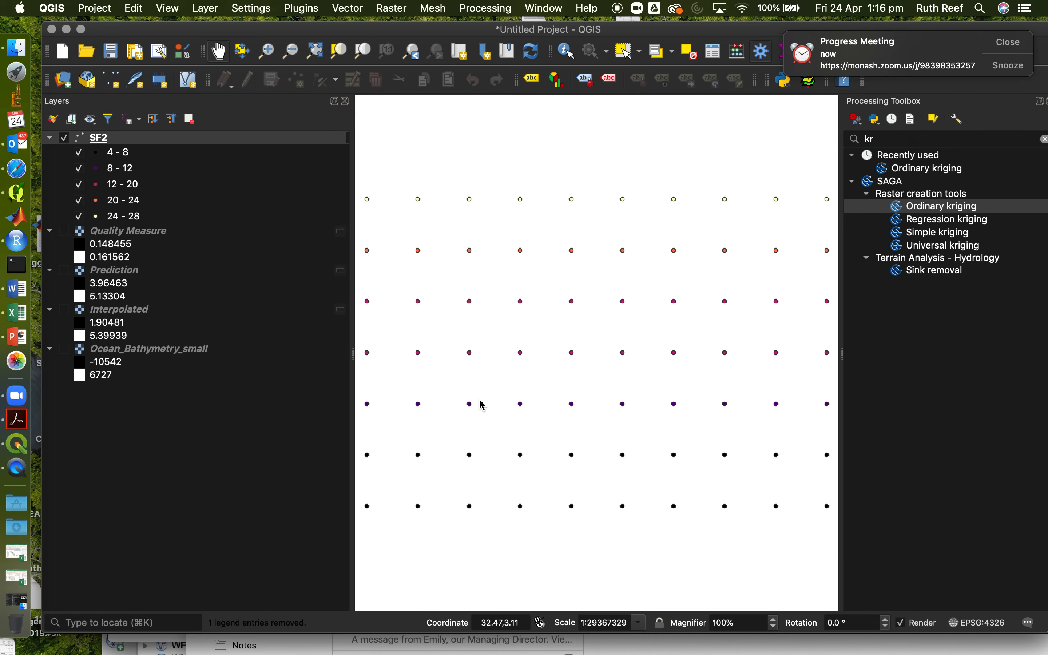
- Show the Ocean_Bathymetry_small raster, hide SF2 and zoom to the bathymetry layer's full extent
left_click(64, 348)
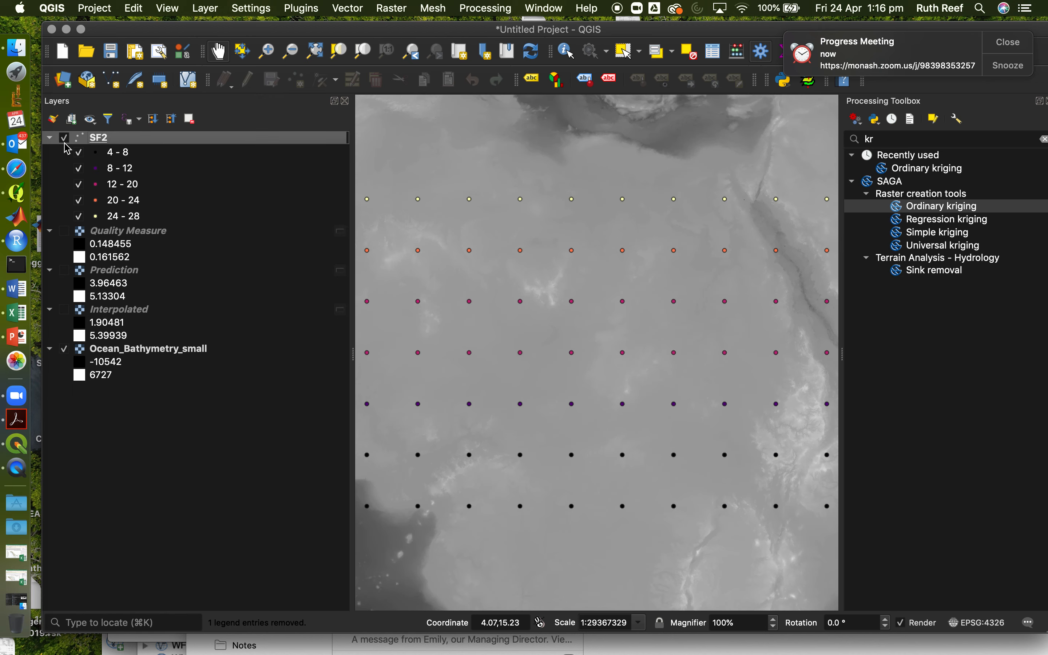
left_click(64, 138)
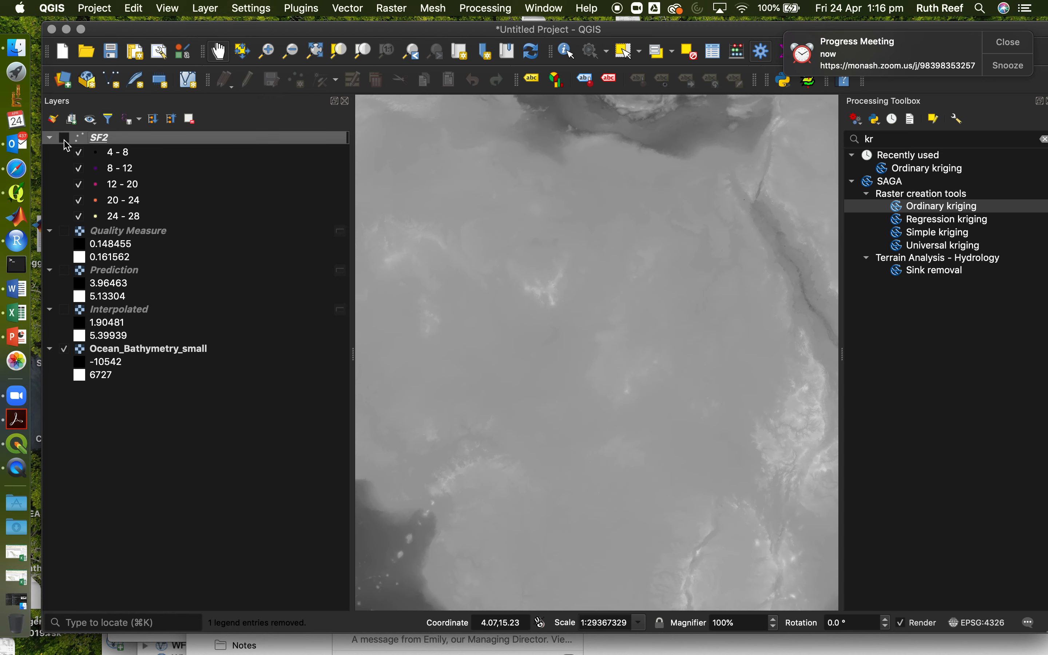
right_click(181, 352)
left_click(223, 366)
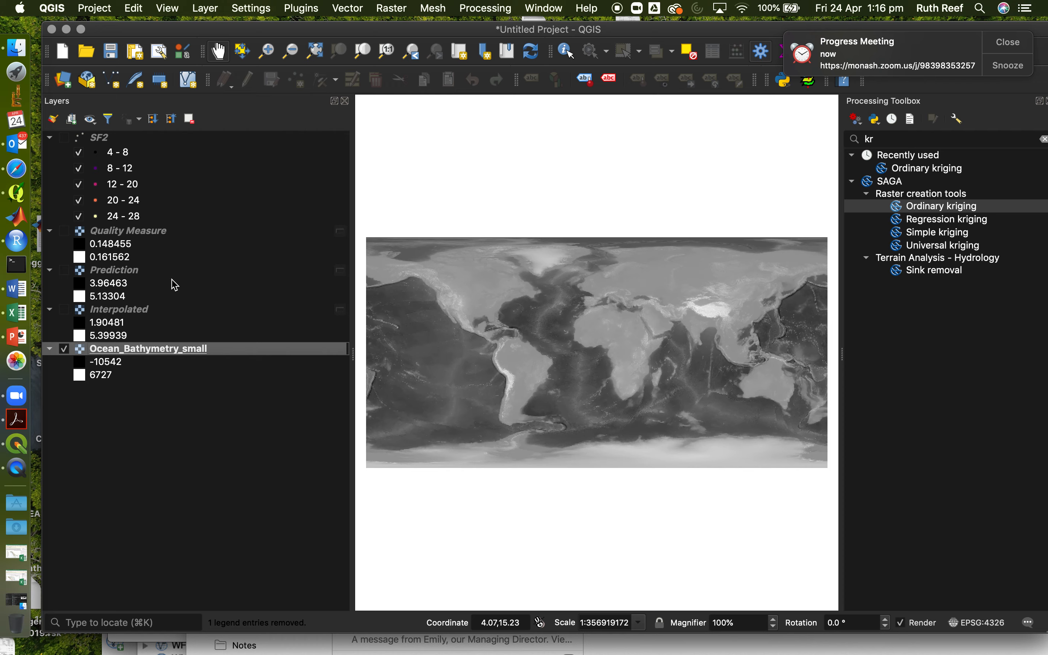
- Search the available plugins for "point" and check that the Point sampling tool is installed and enabled
left_click(301, 8)
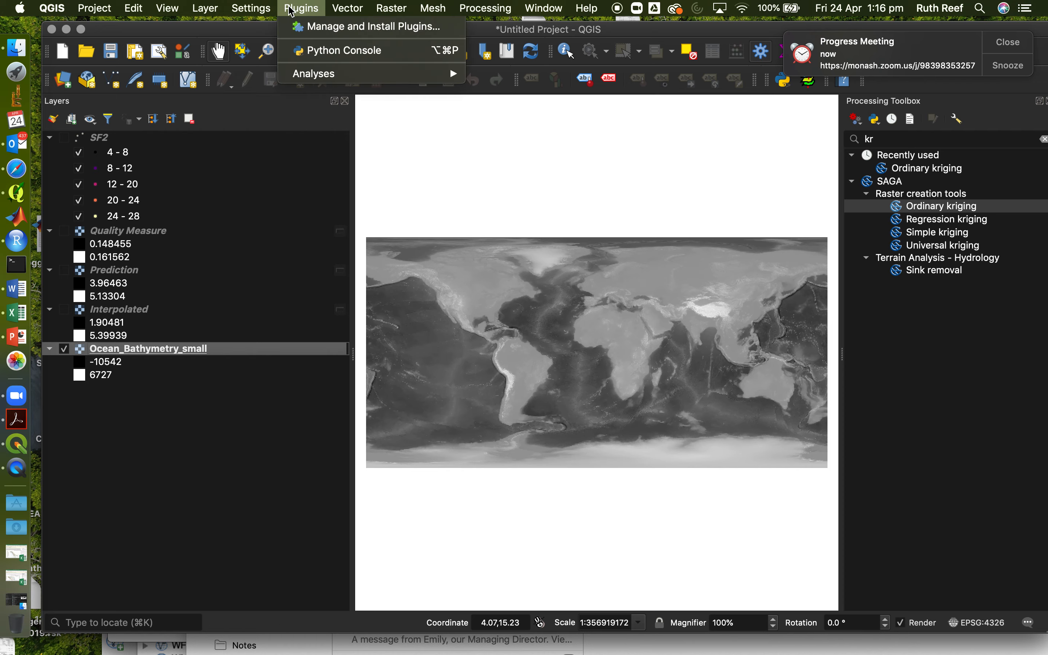
left_click(341, 155)
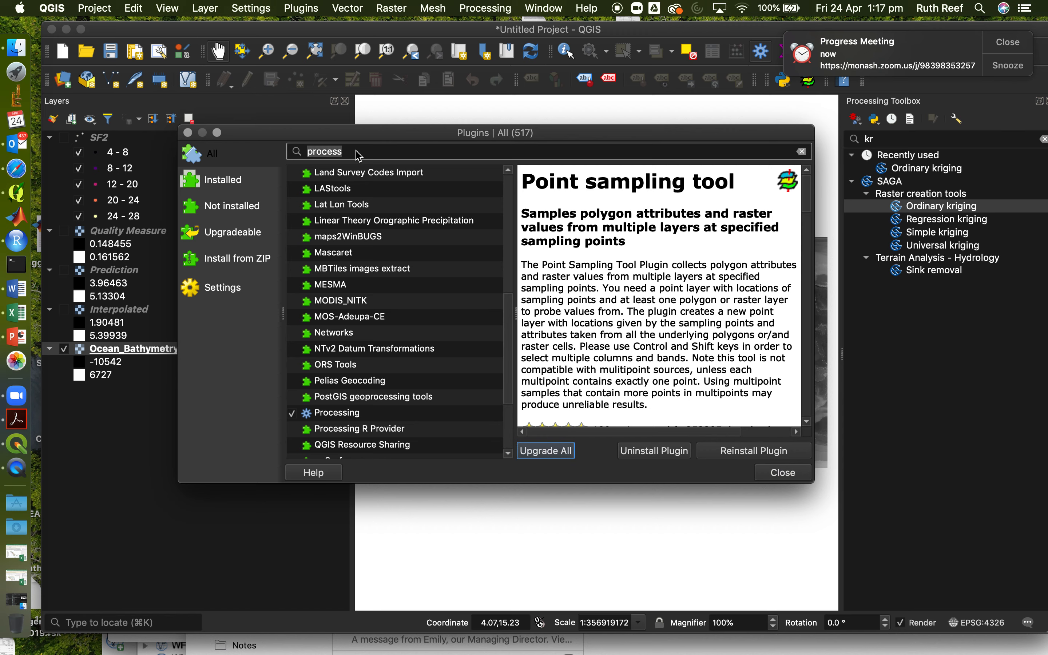
type("point")
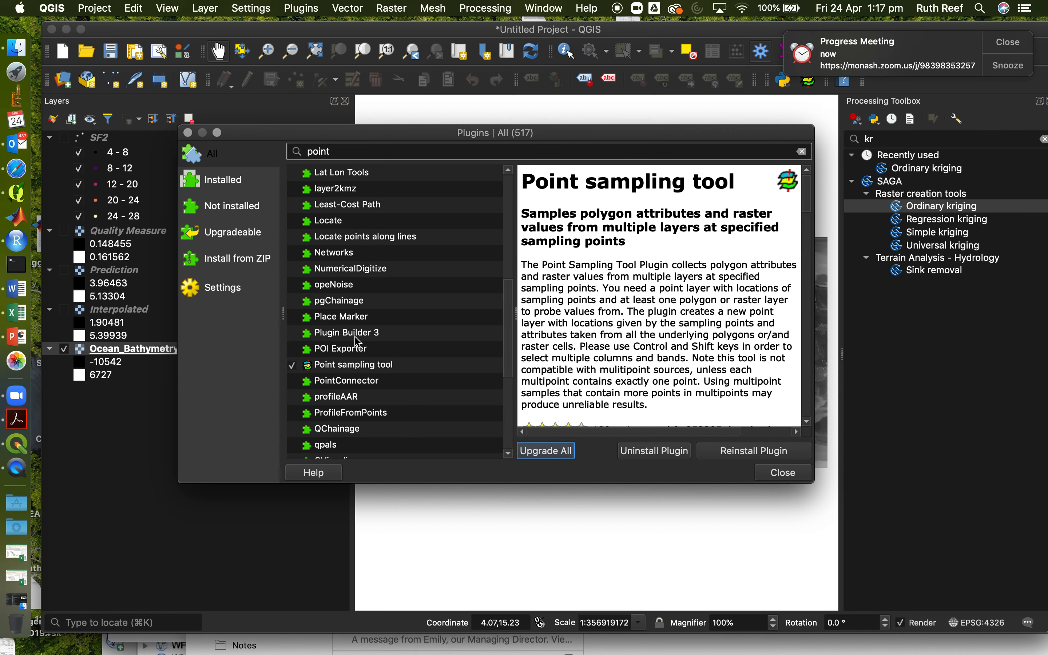
left_click(360, 366)
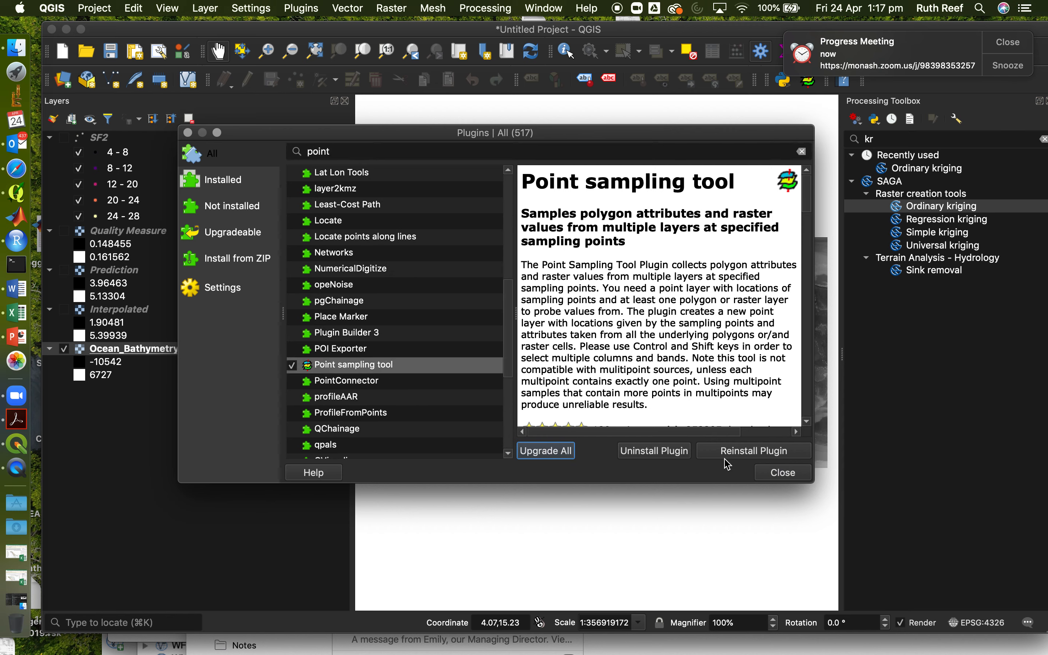
left_click(787, 476)
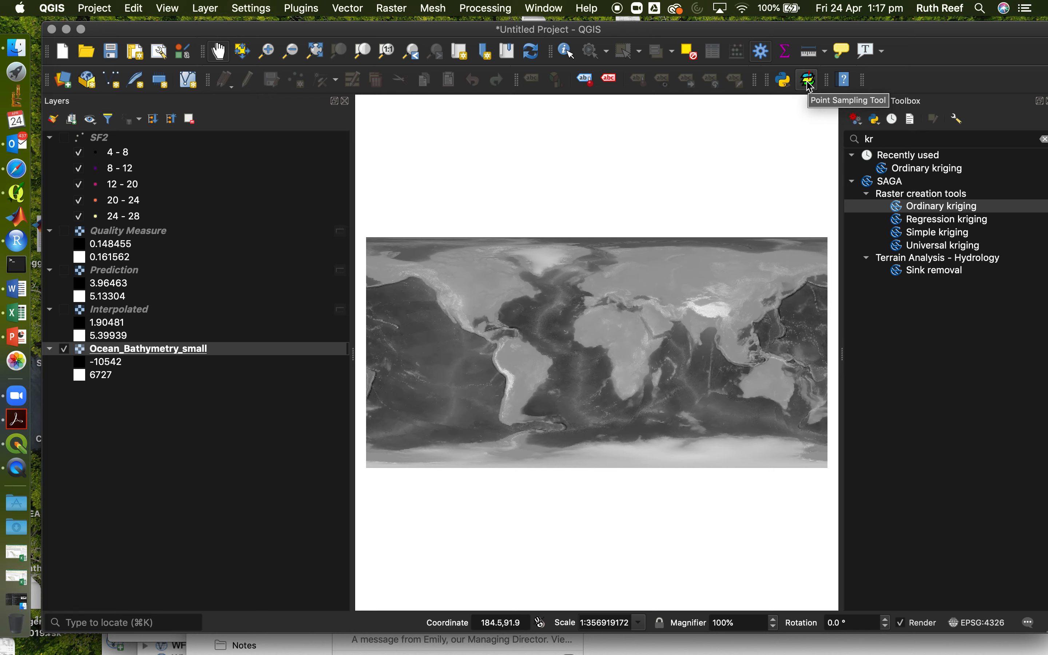
left_click(809, 81)
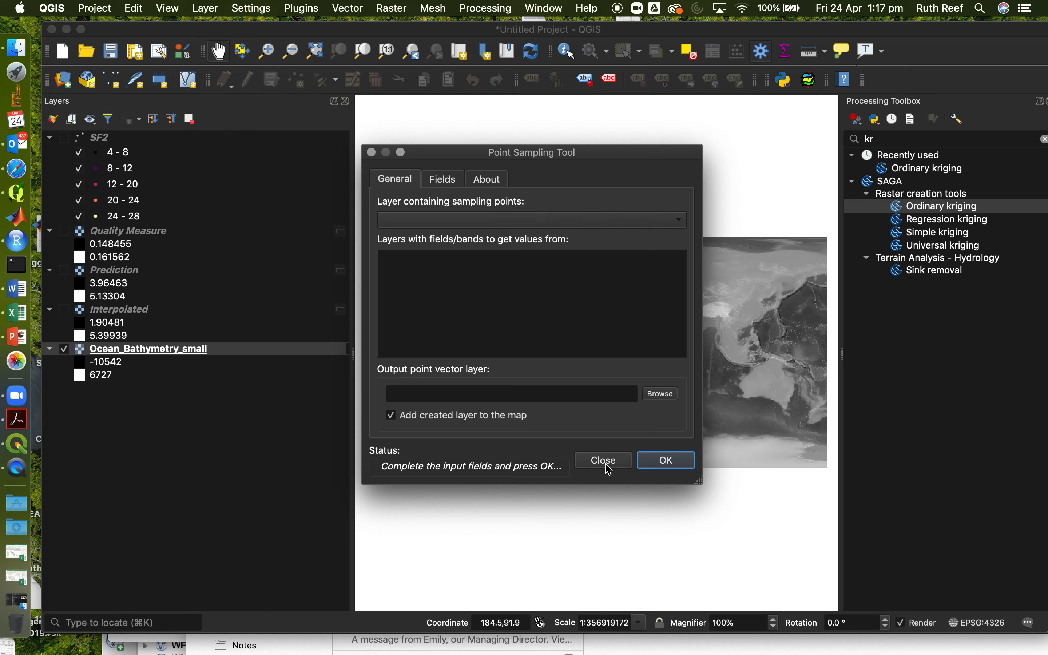
left_click_drag(504, 157, 472, 156)
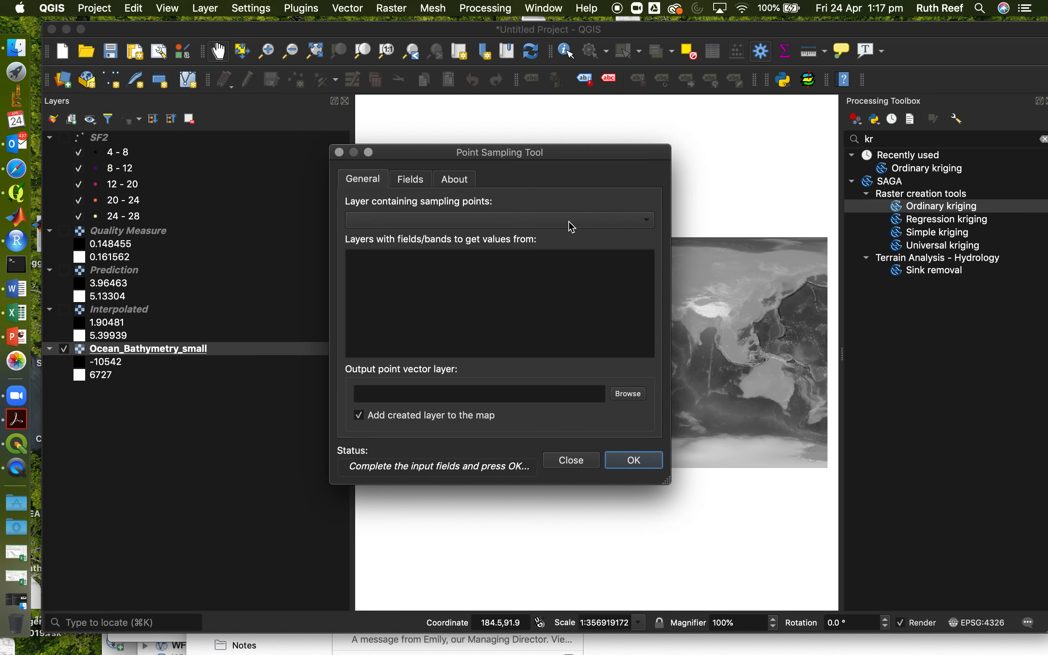
left_click(574, 461)
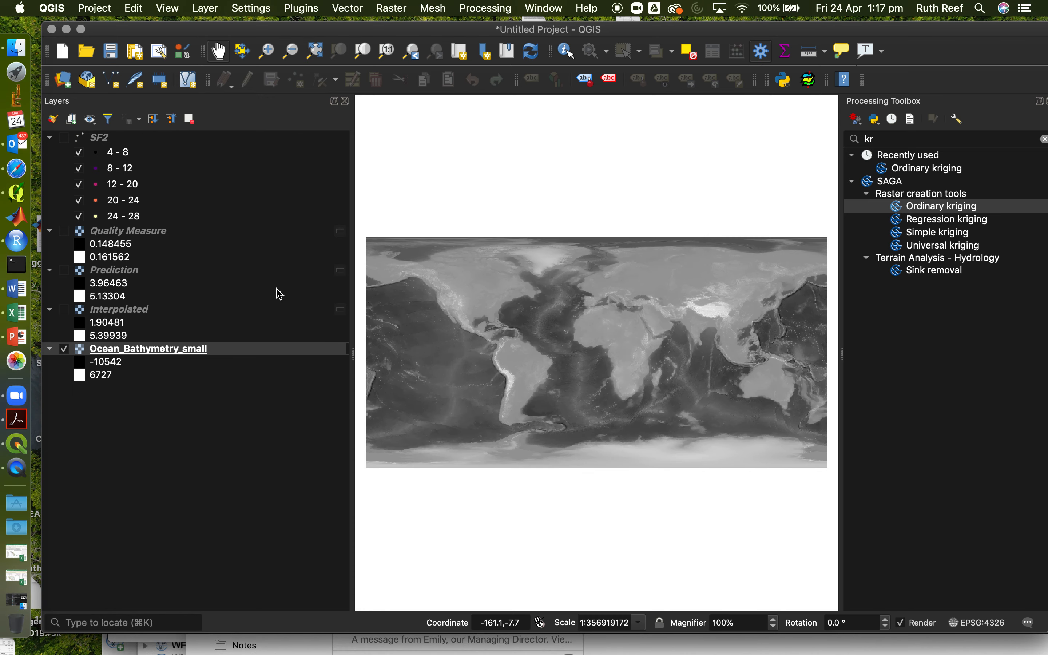
- Show the SF2 layer and select the Ocean_Bathymetry_small Band 1 raster as the value source in the Point Sampling Tool
left_click(117, 139)
left_click(65, 138)
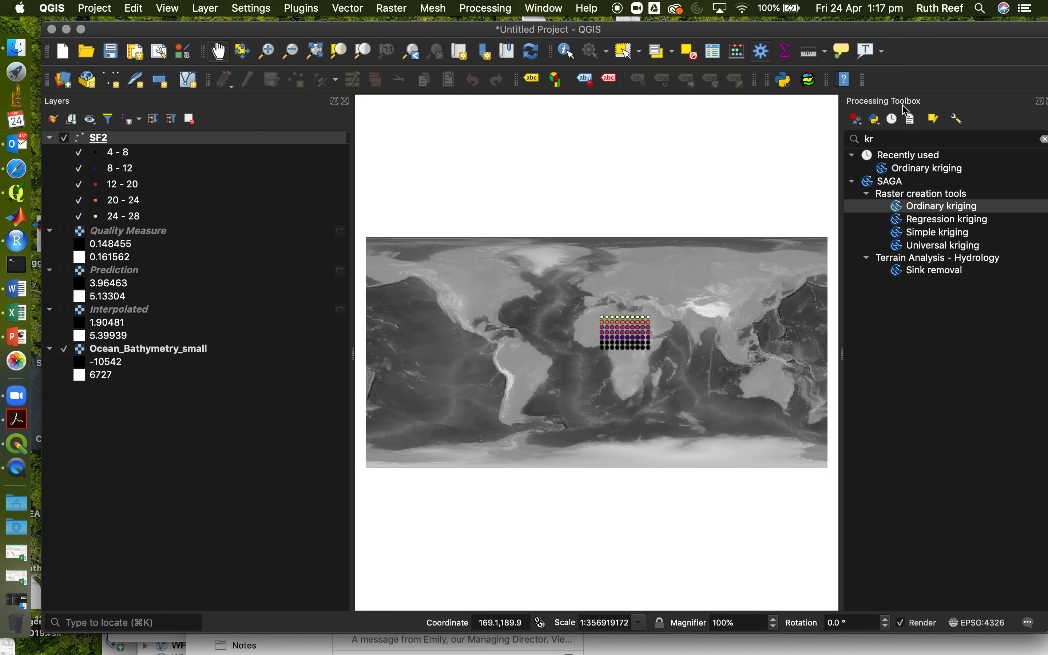
left_click(810, 82)
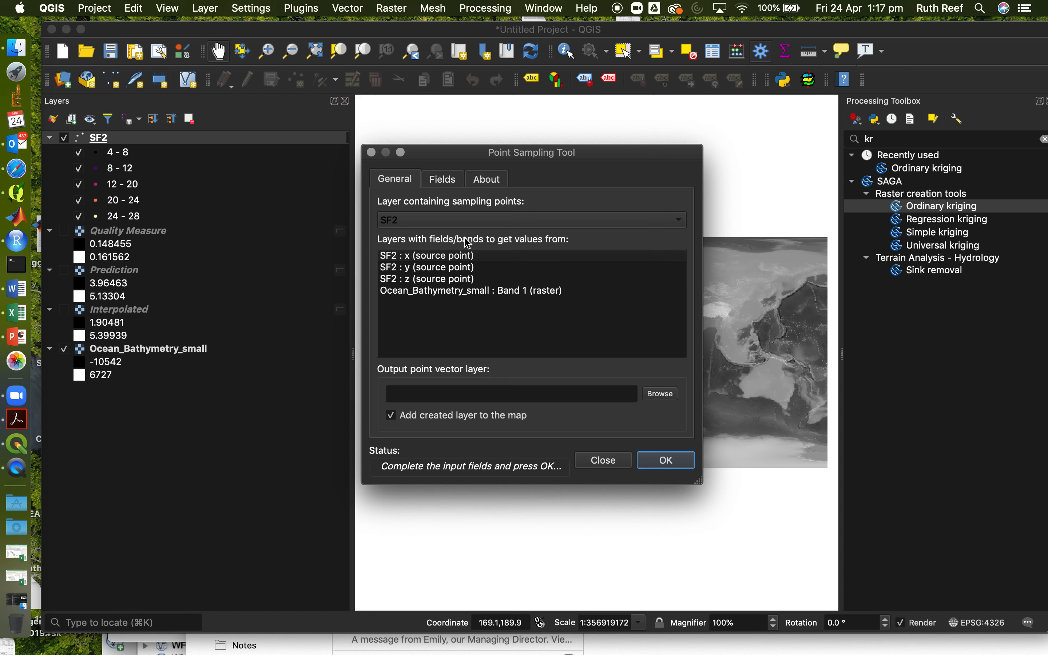
left_click(449, 296)
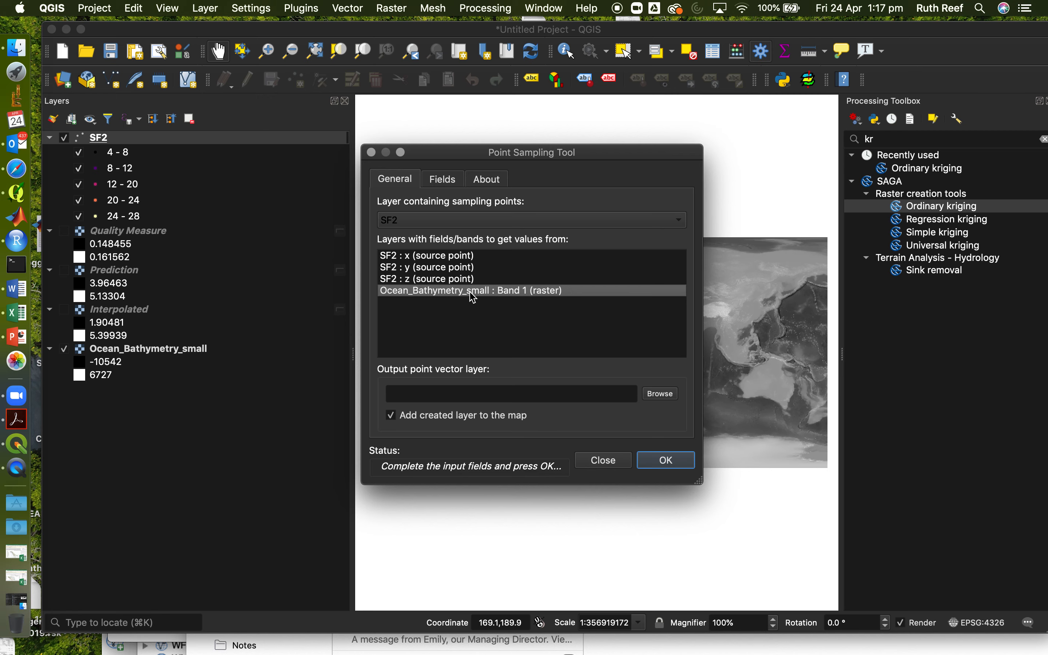
left_click_drag(494, 156, 330, 254)
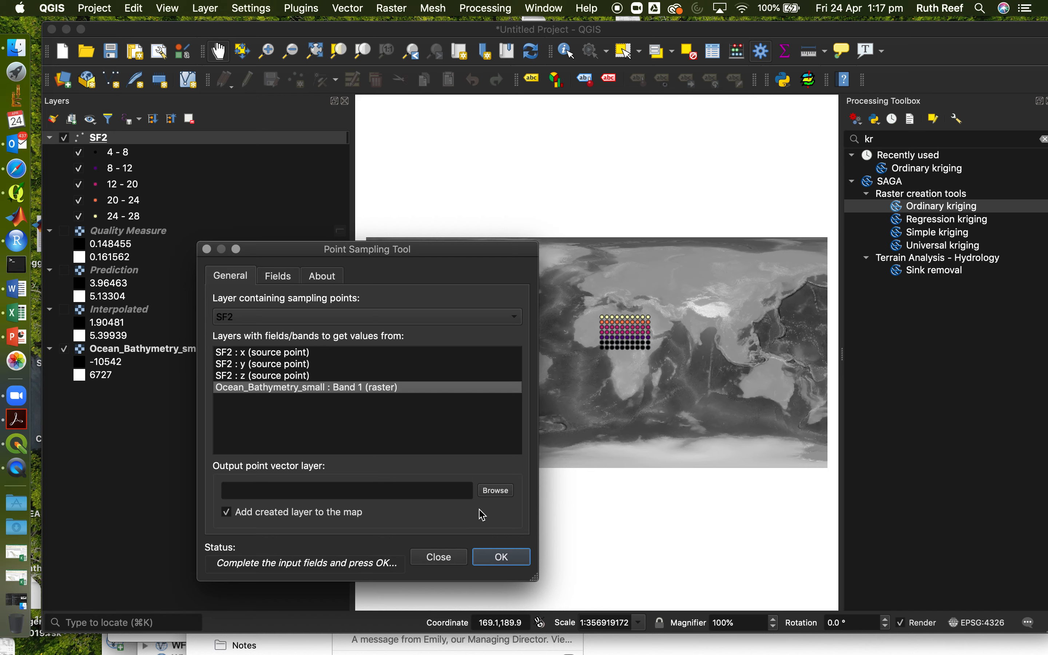
- Set the output point layer to a GeoPackage named ruthpoints on the Desktop
left_click(494, 492)
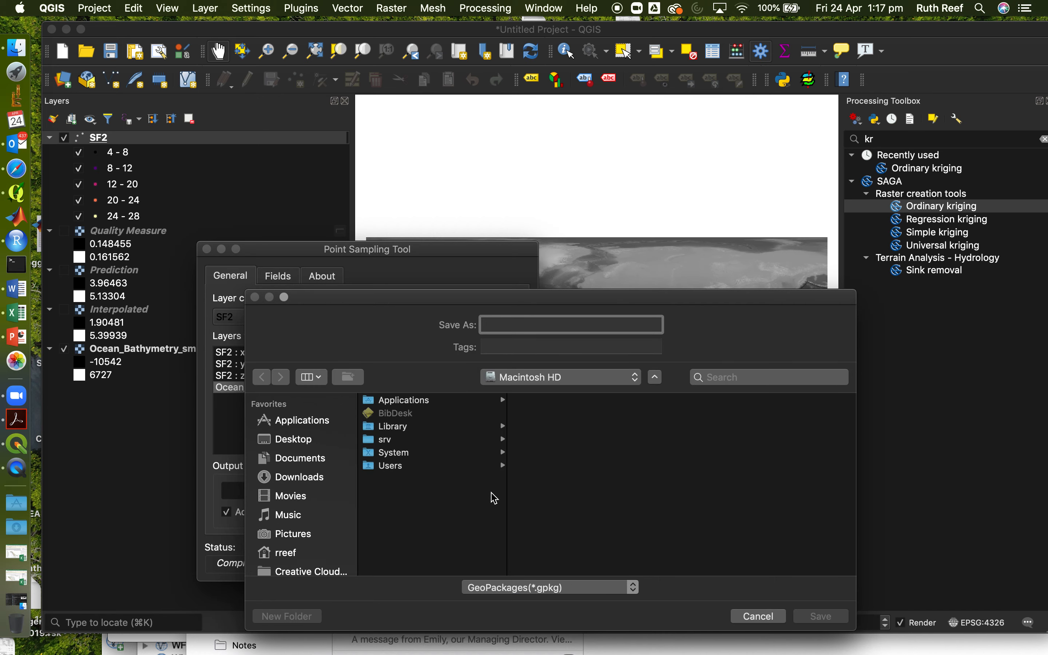
type("ruthpoints")
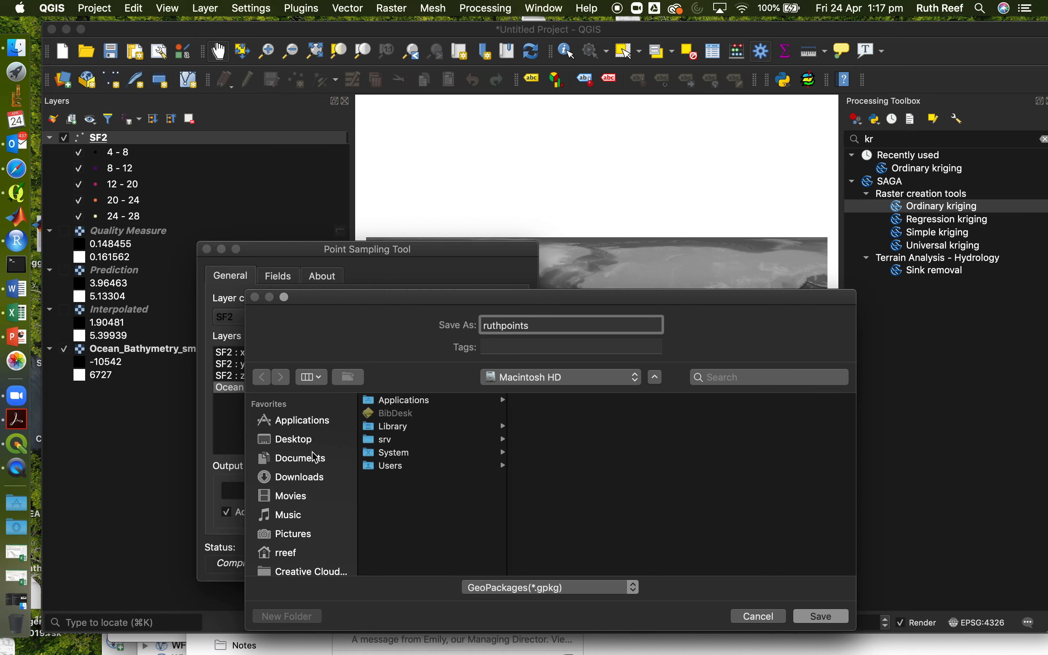
left_click(288, 439)
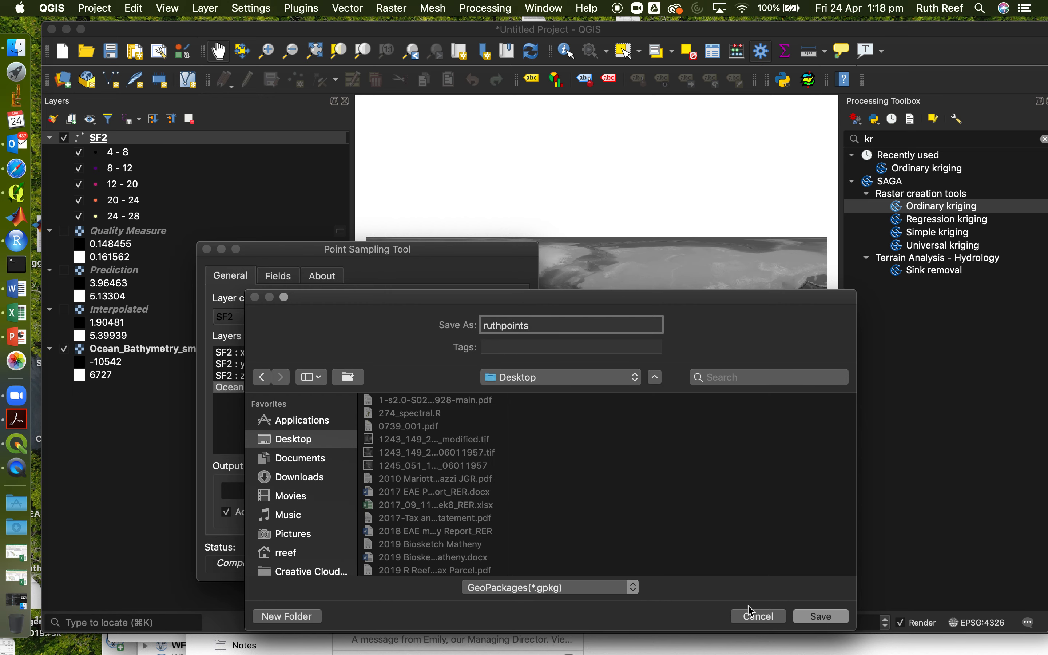
left_click(822, 616)
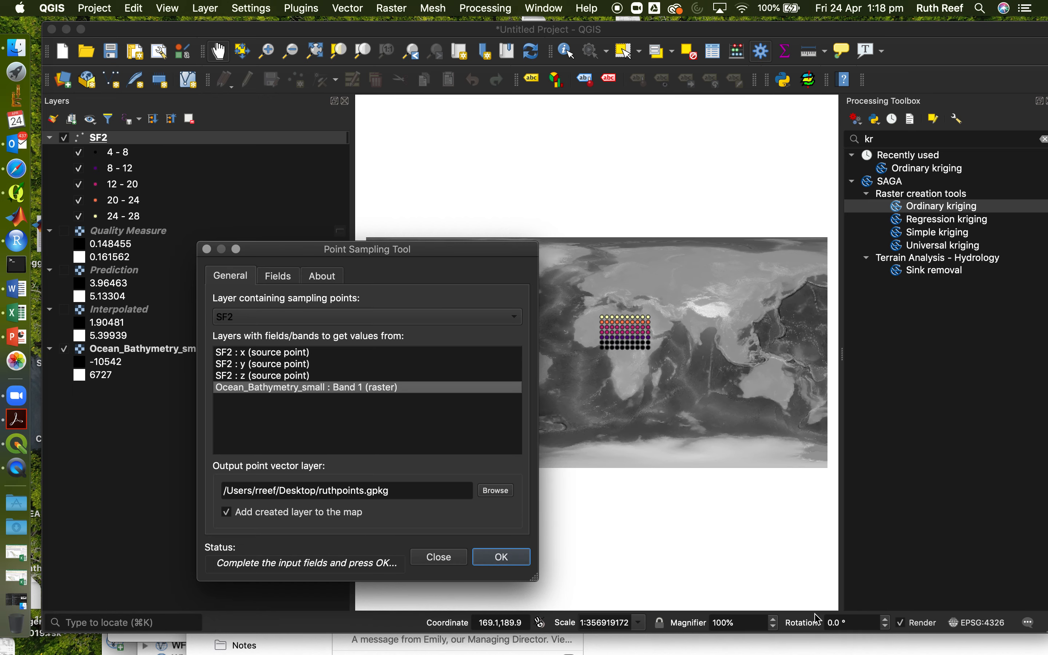
- Try to run the point sampling with the output set to a comma separated values file named ruthpoint in Macintosh HD
left_click(487, 498)
left_click(547, 589)
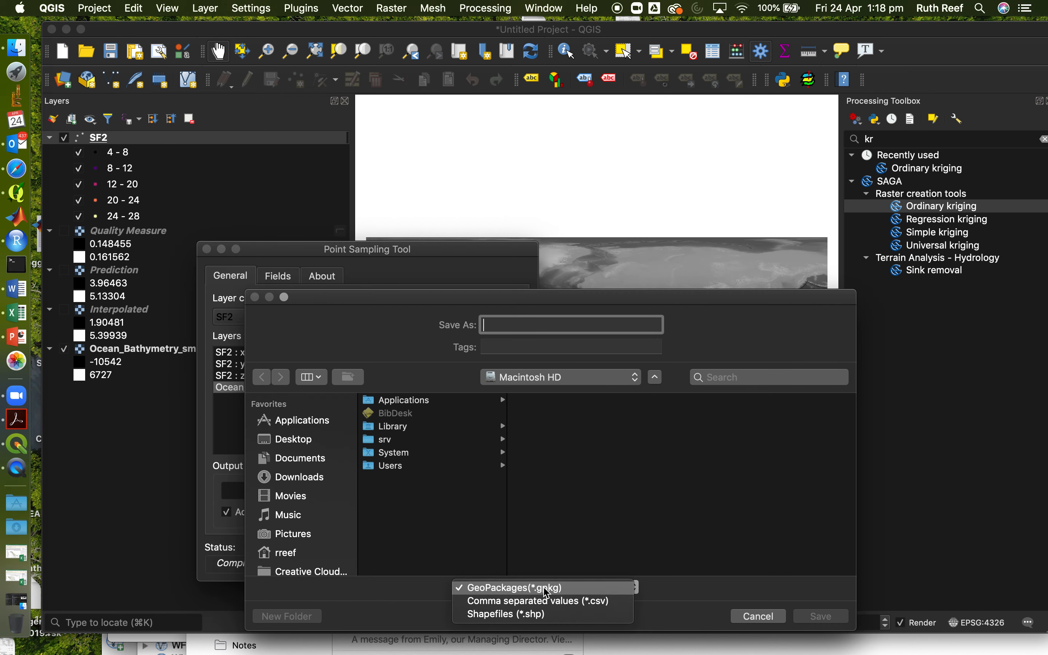
left_click(548, 606)
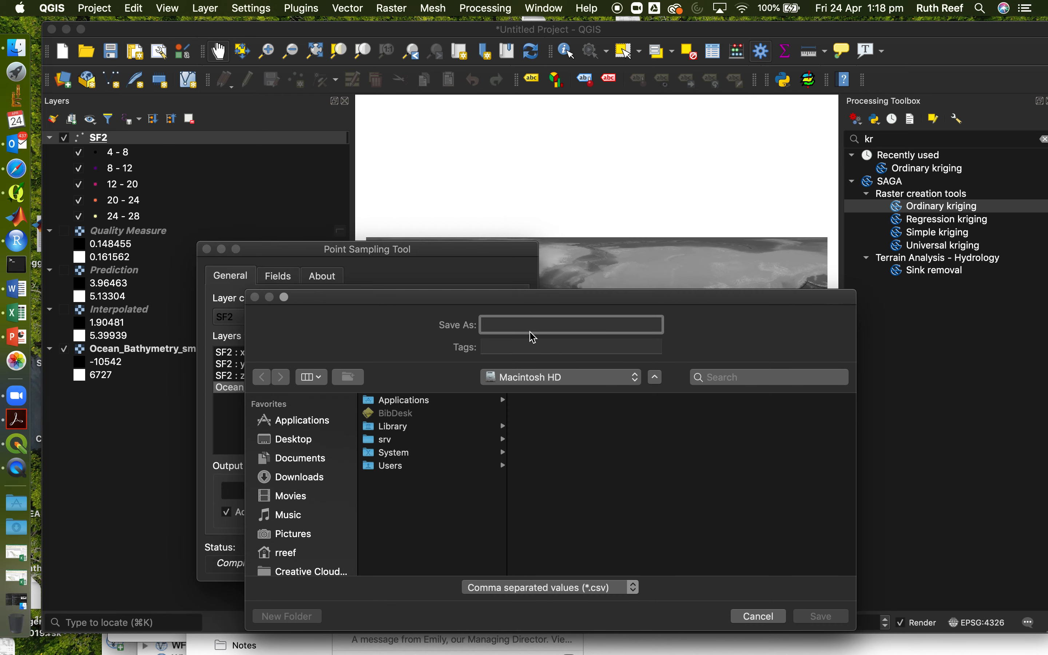
type("ruthpoint")
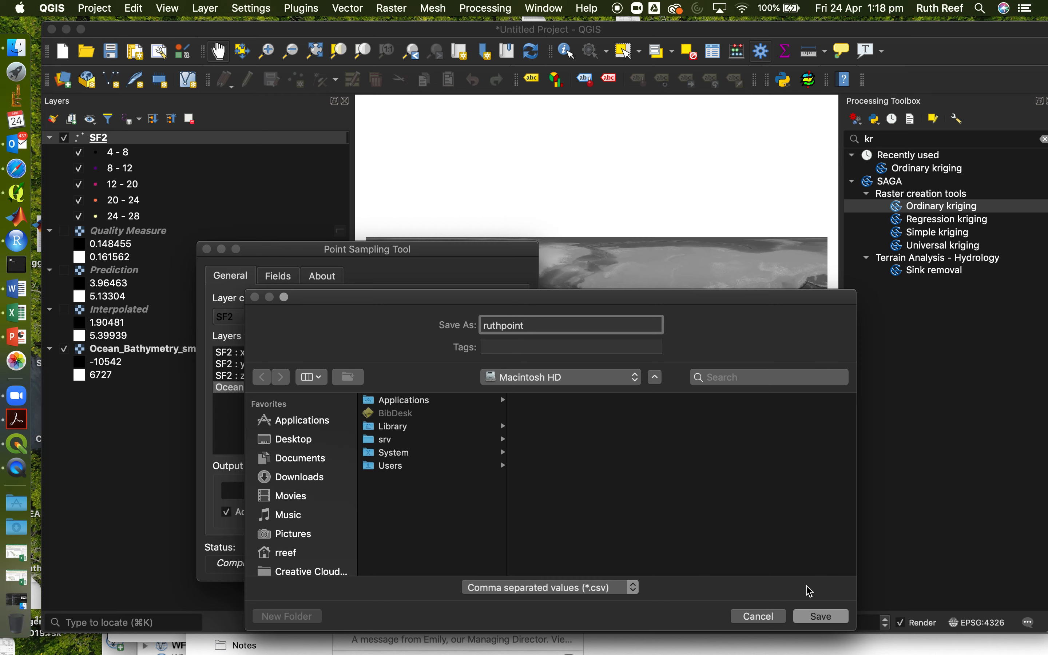
left_click(819, 615)
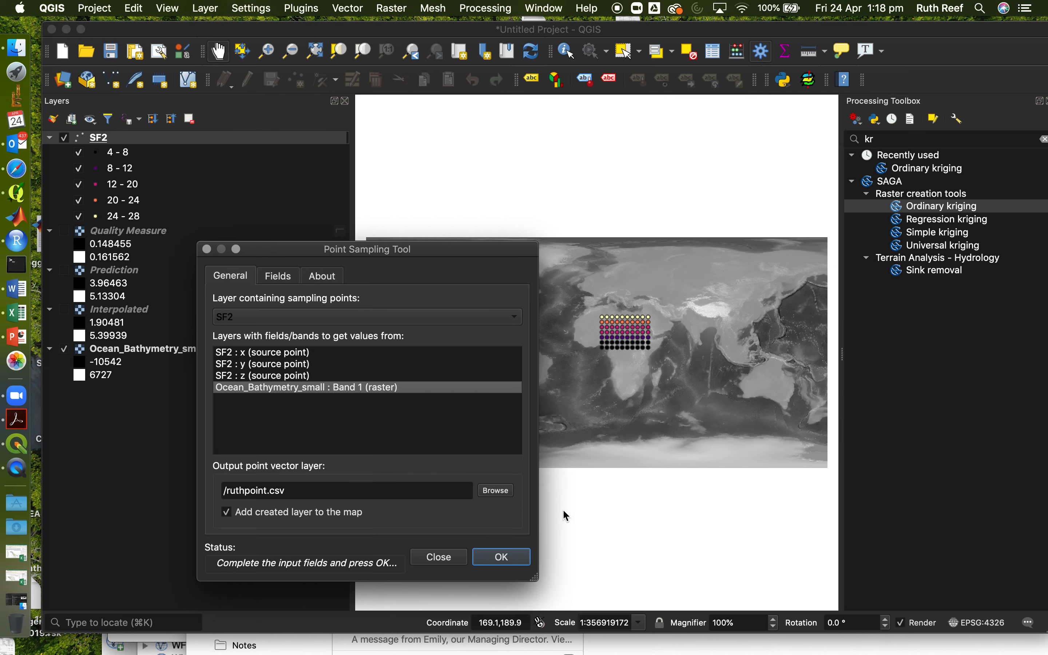
left_click(528, 562)
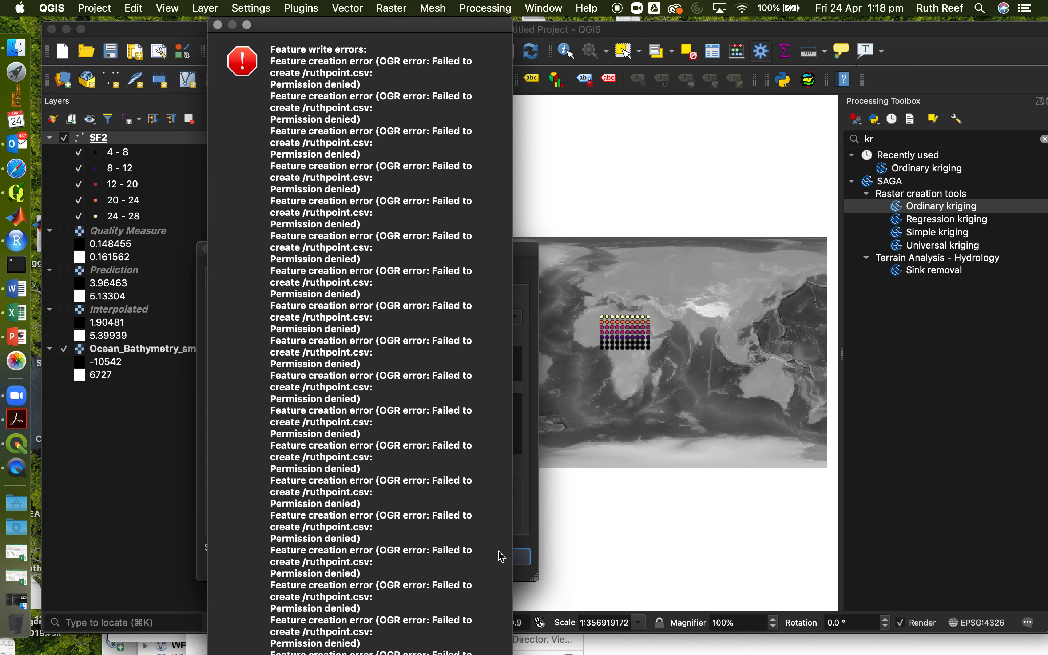
left_click(218, 25)
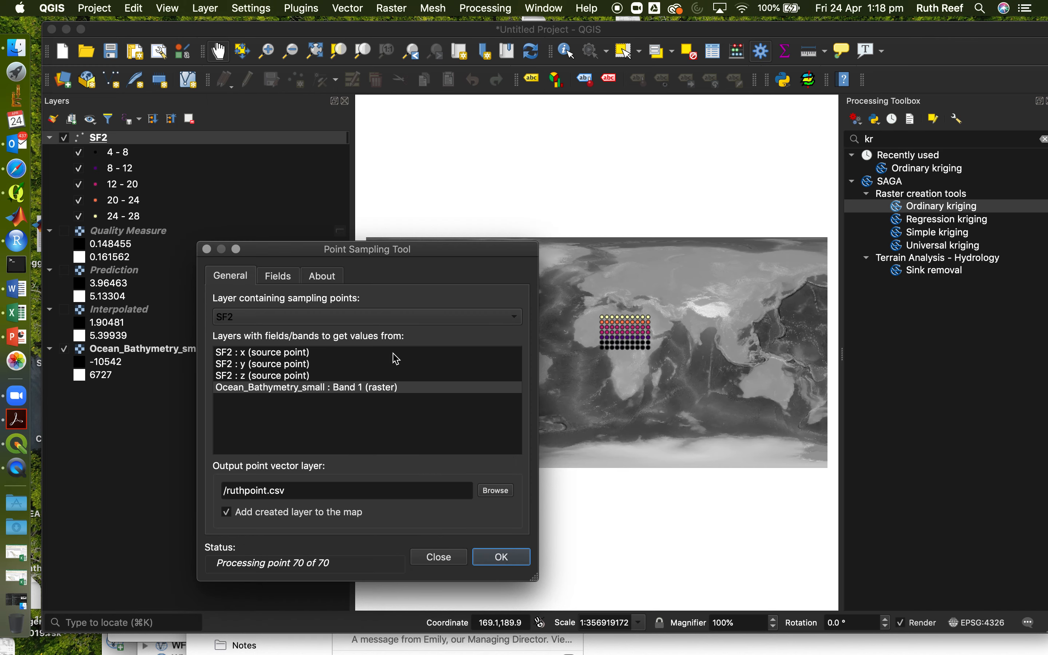
- Set the output to a comma separated values file named ruthpoint on the Desktop and run the point sampling
left_click_drag(375, 257, 386, 164)
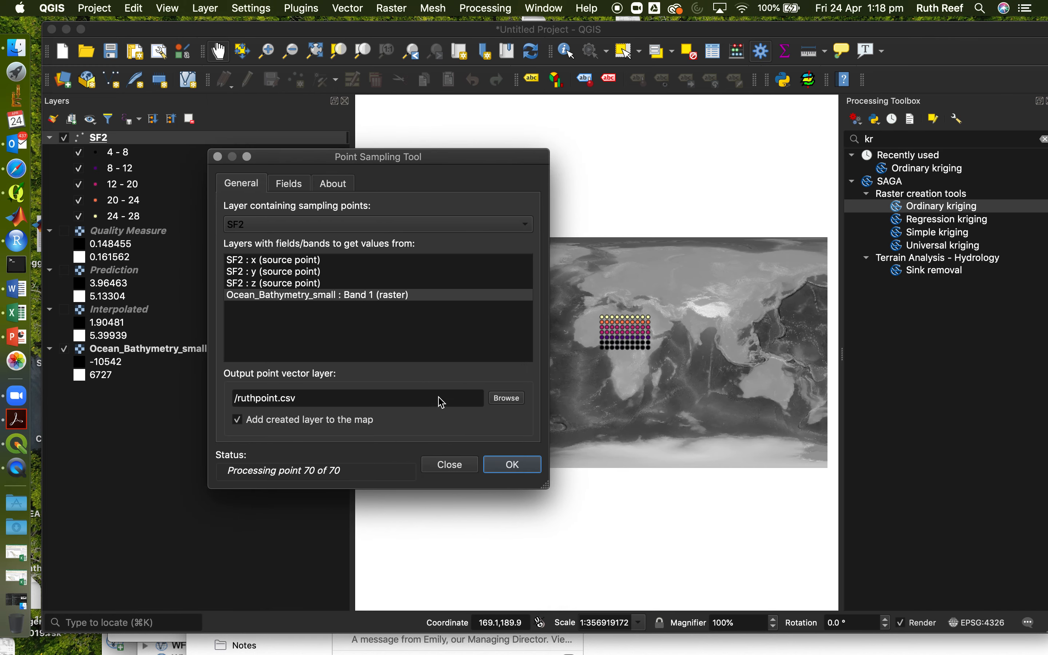
left_click(499, 402)
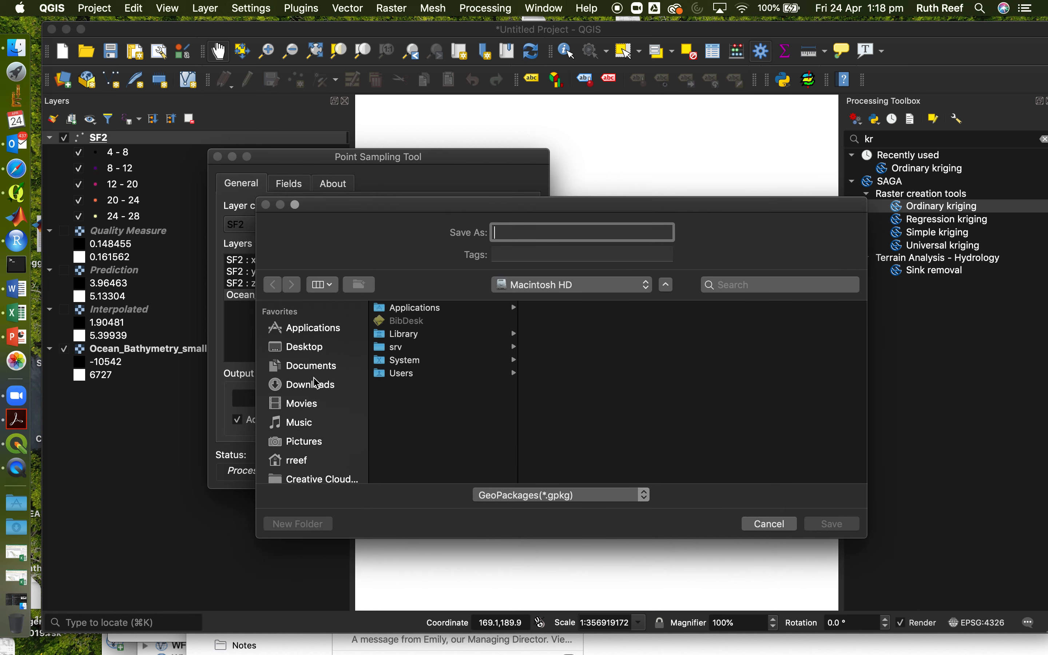
left_click(321, 349)
left_click(531, 234)
type("ruthpoint")
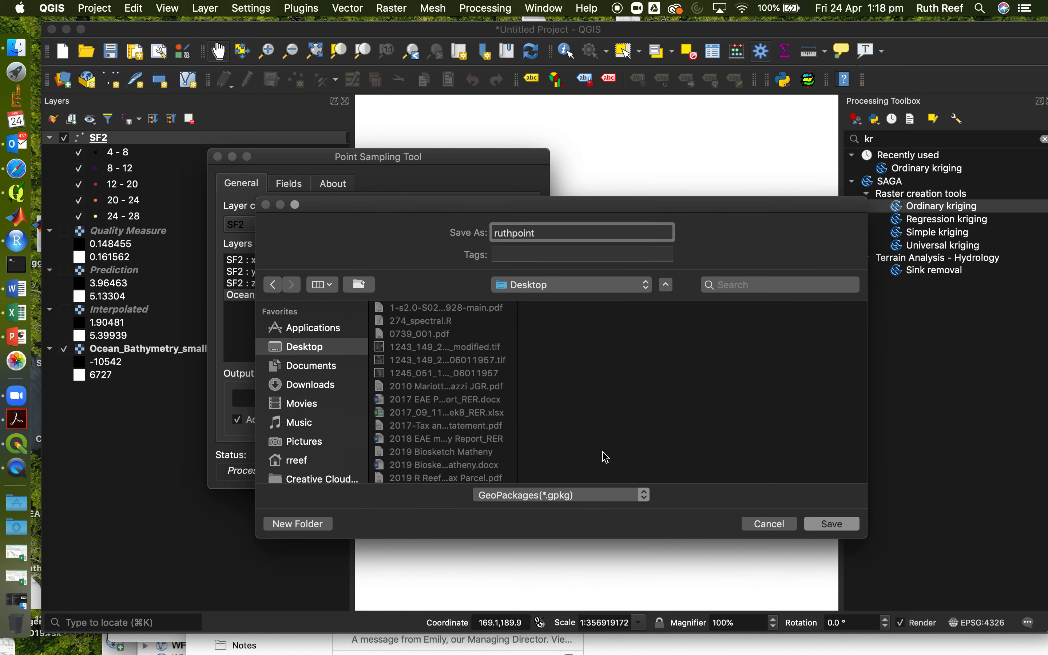
left_click(583, 499)
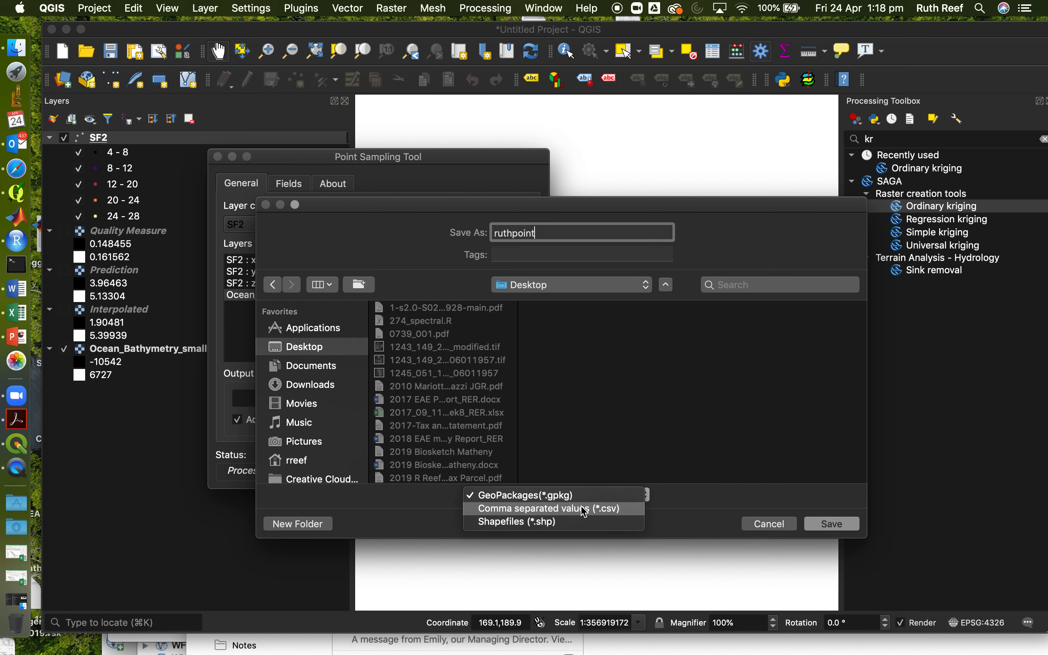
left_click(585, 508)
left_click(827, 524)
left_click(511, 469)
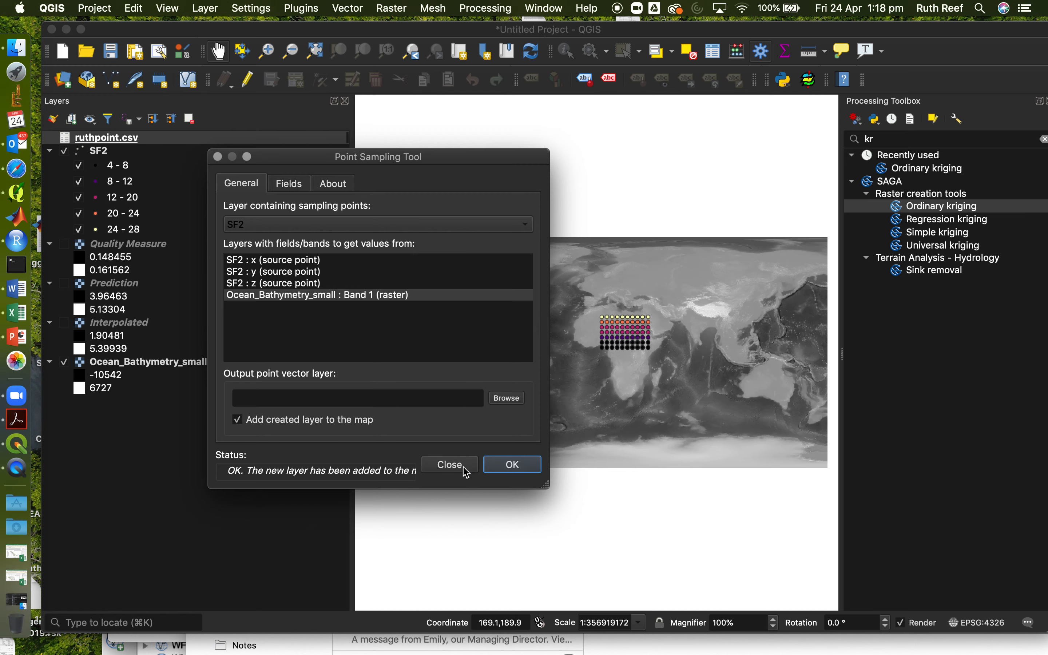
left_click(450, 465)
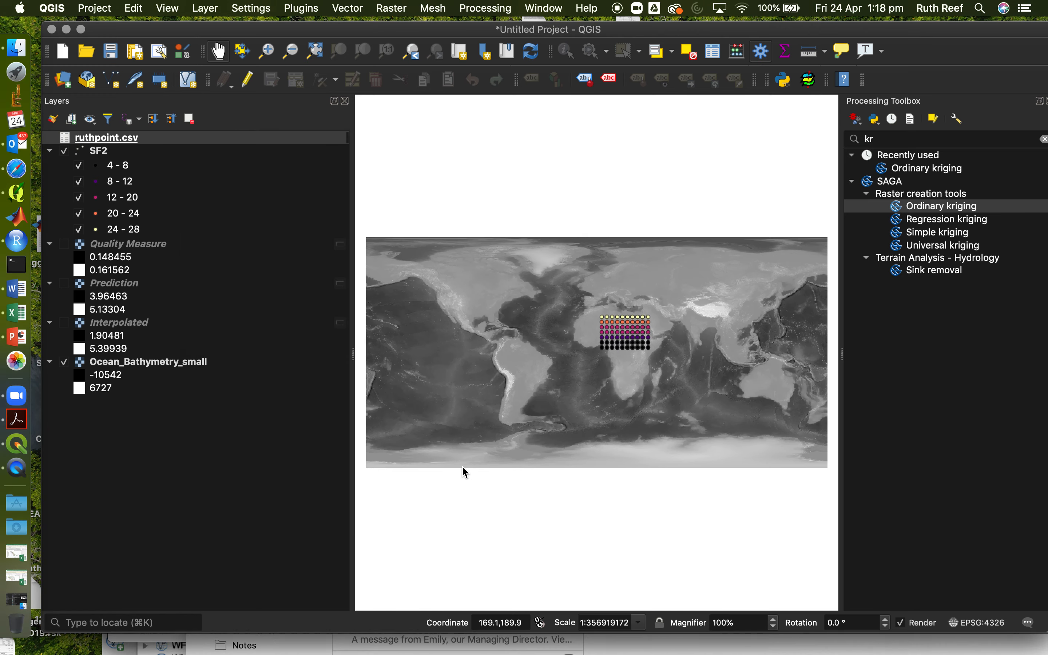
- Examine the sampled Ocean_Bath values in the ruthpoint.csv attribute table, then close the table
right_click(127, 138)
left_click(180, 239)
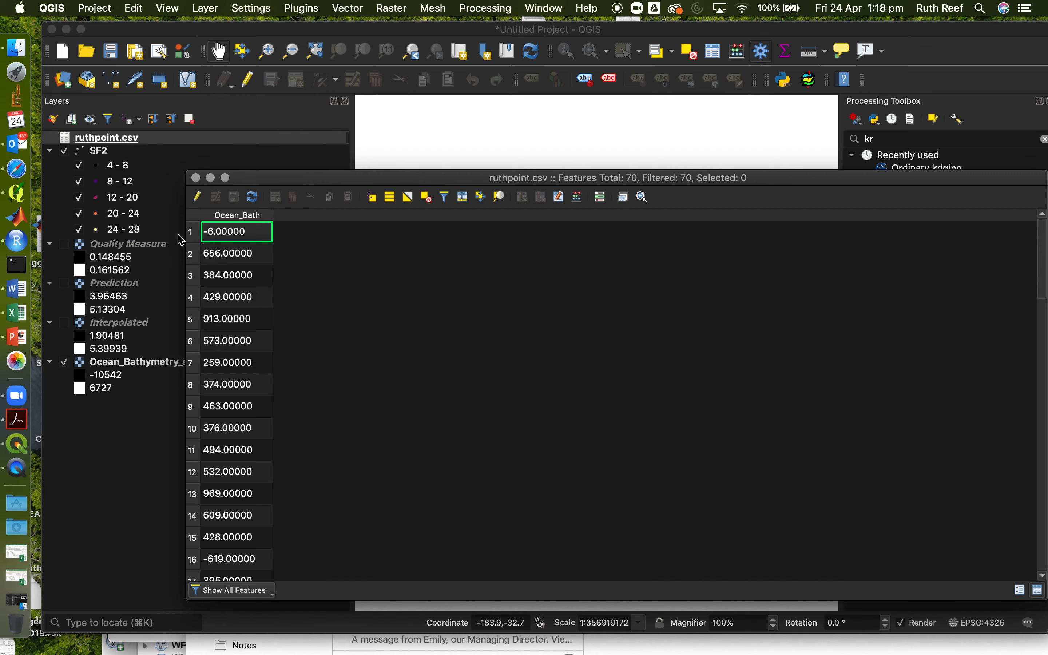
scroll(253, 314, "down", 5)
scroll(256, 315, "down", 10)
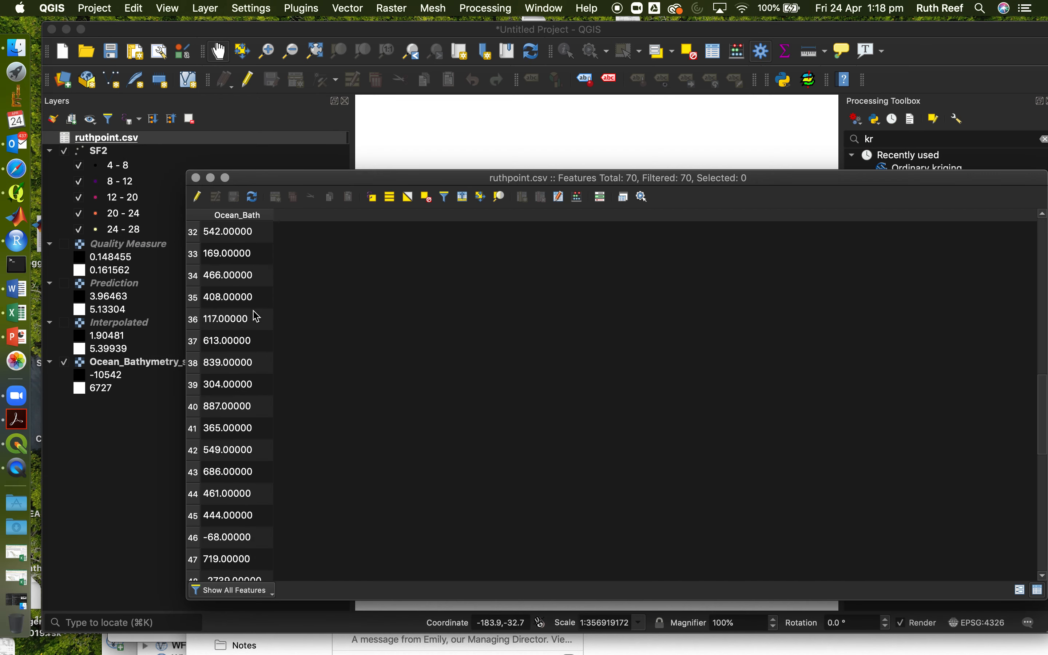
scroll(256, 316, "up", 15)
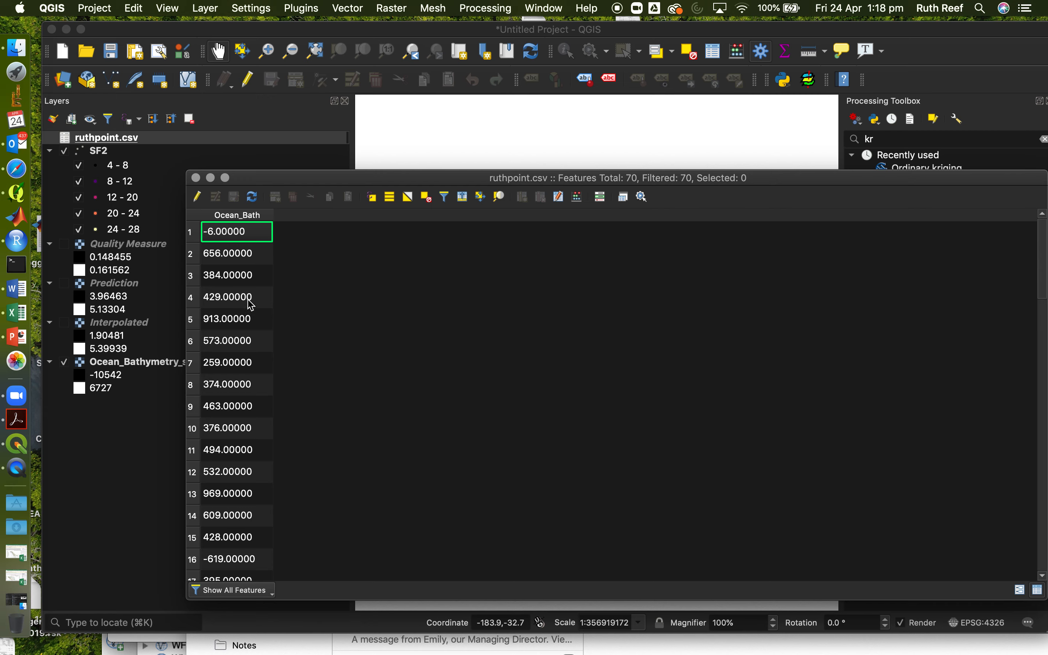
left_click(196, 179)
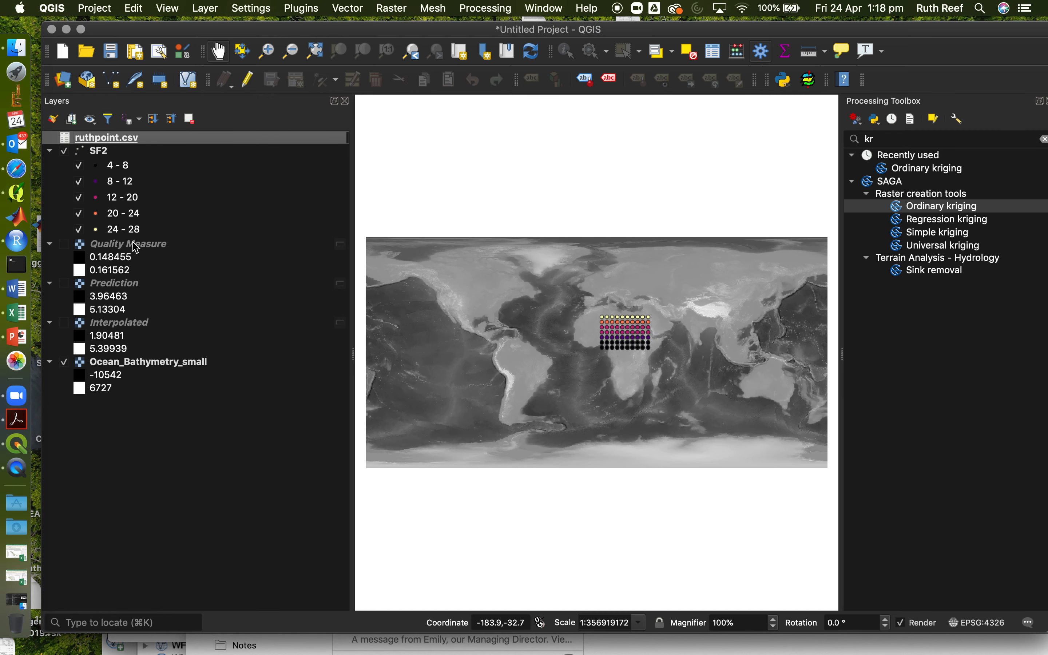
mouse_move(135, 247)
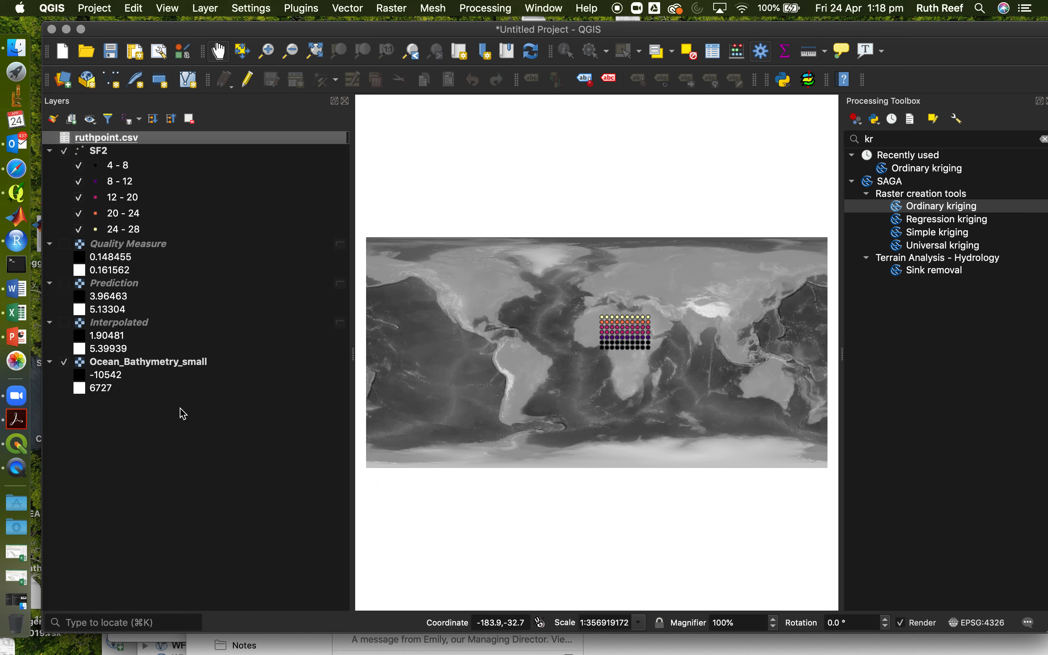